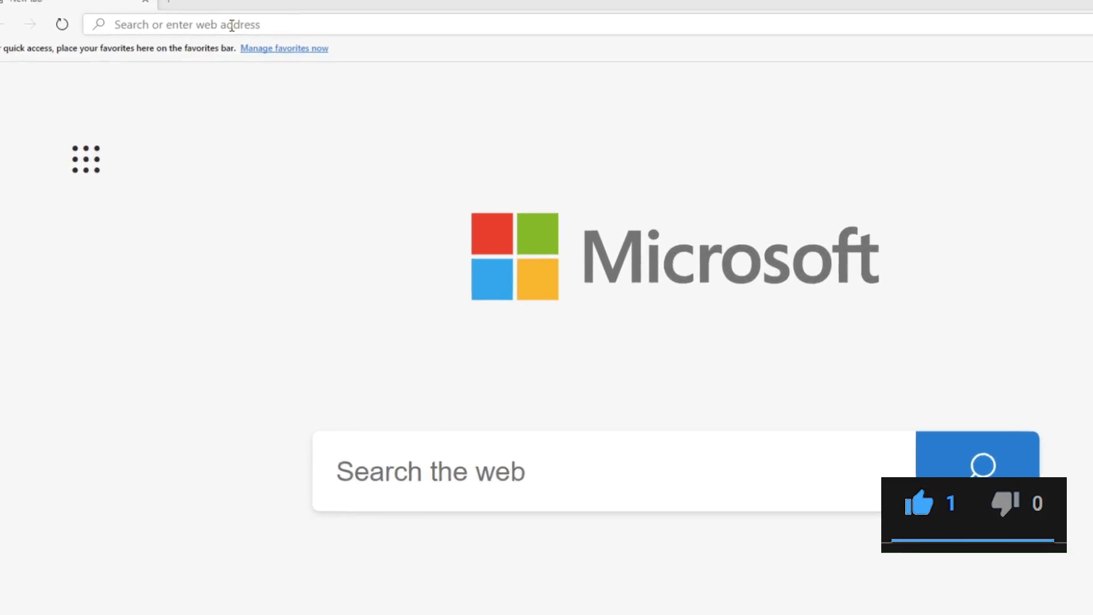
Sign in to the router's admin site at tplinkwifi.net with the local password.
click(232, 25)
text(t)
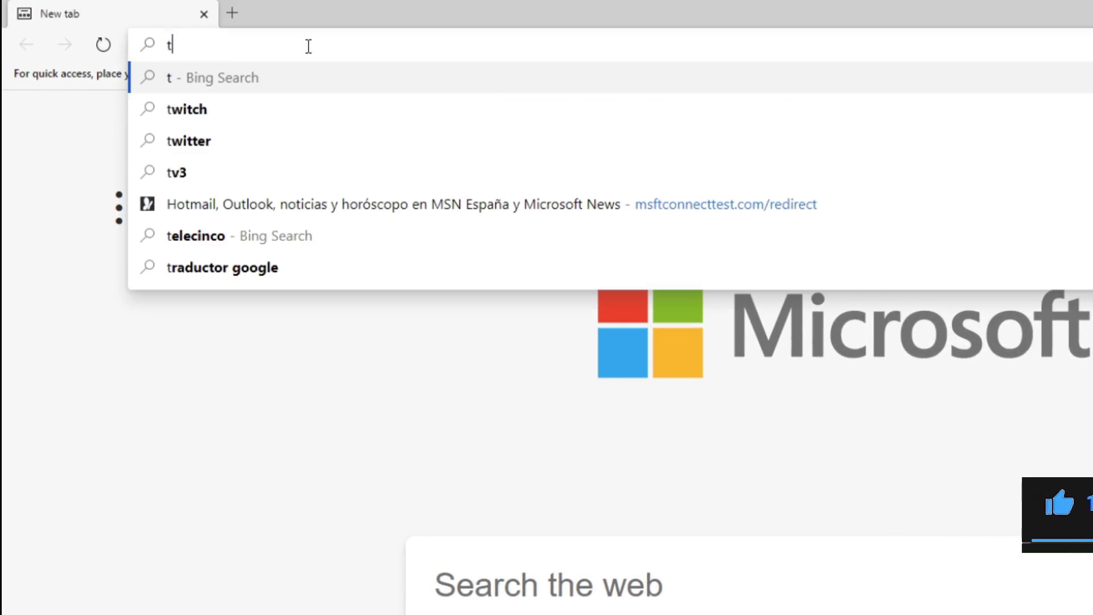
text(plinkwifi.net)
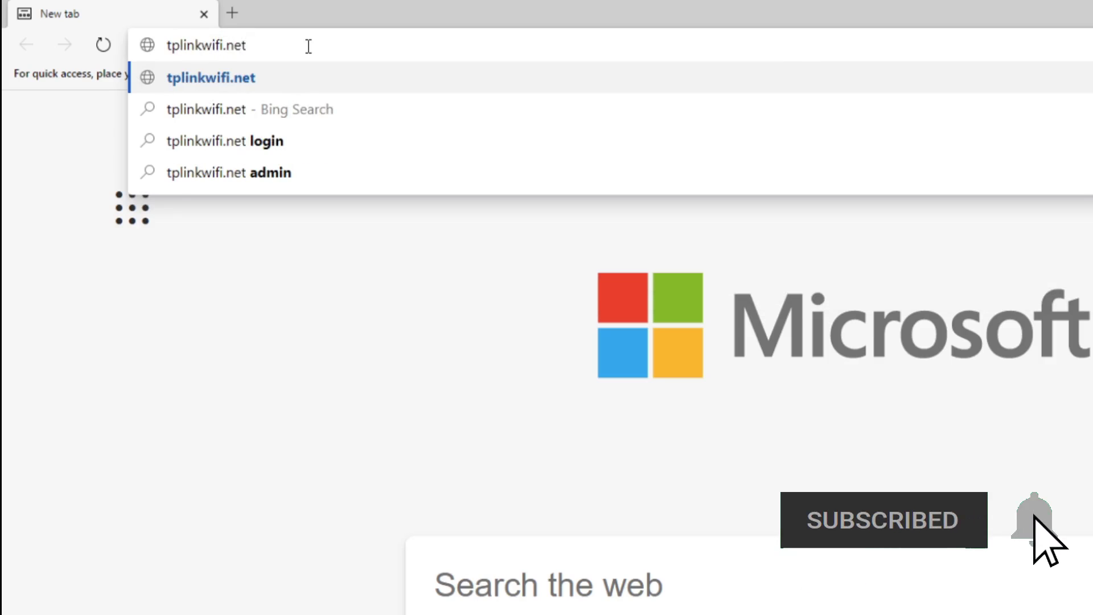
key(Return)
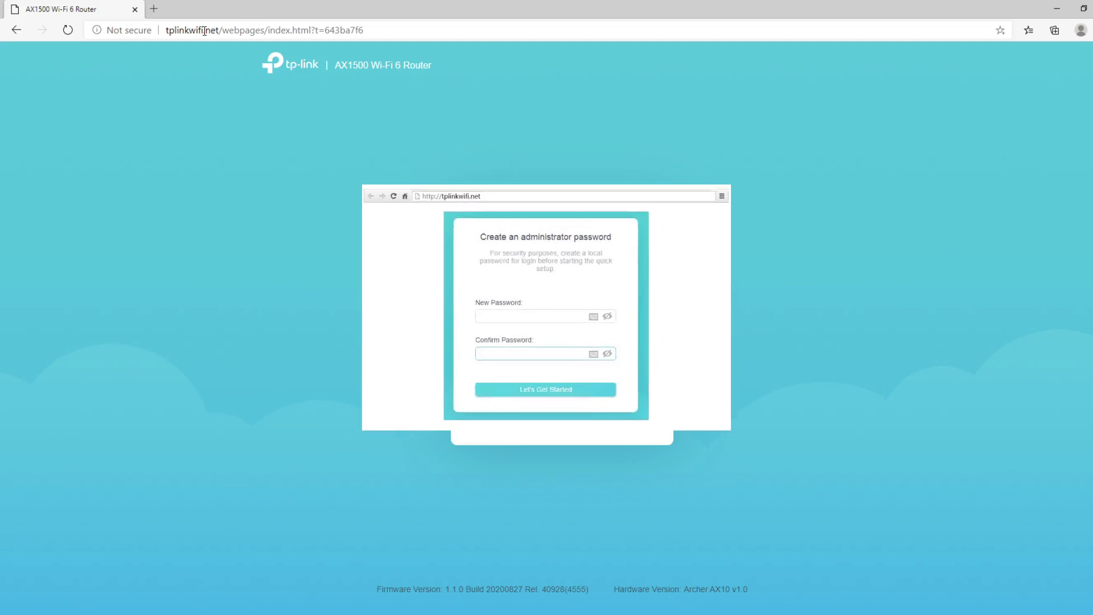
click(535, 293)
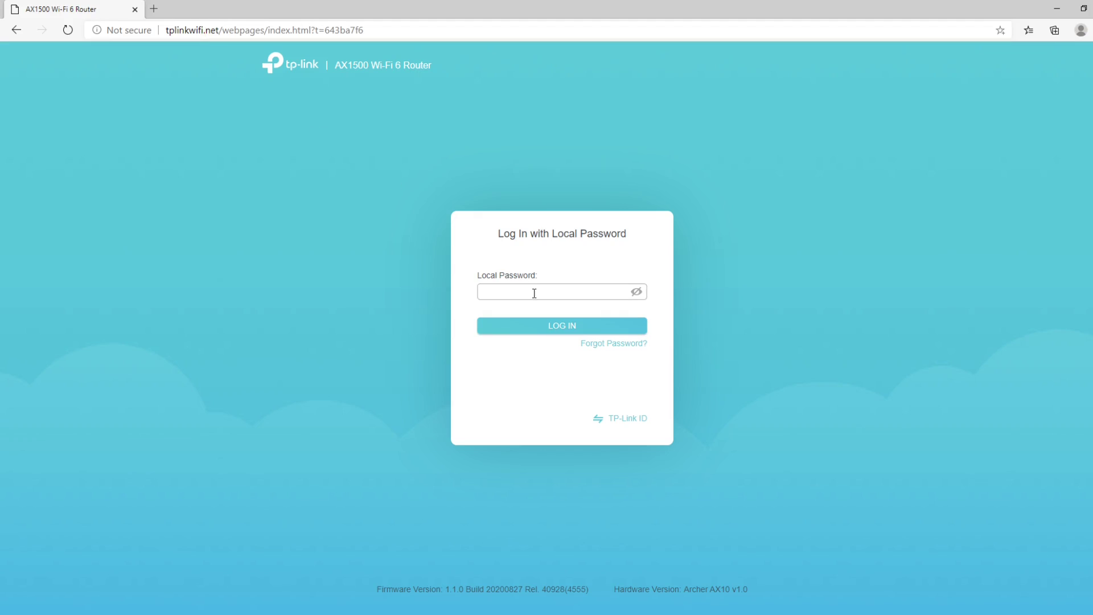
text(•••••••••)
key(Return)
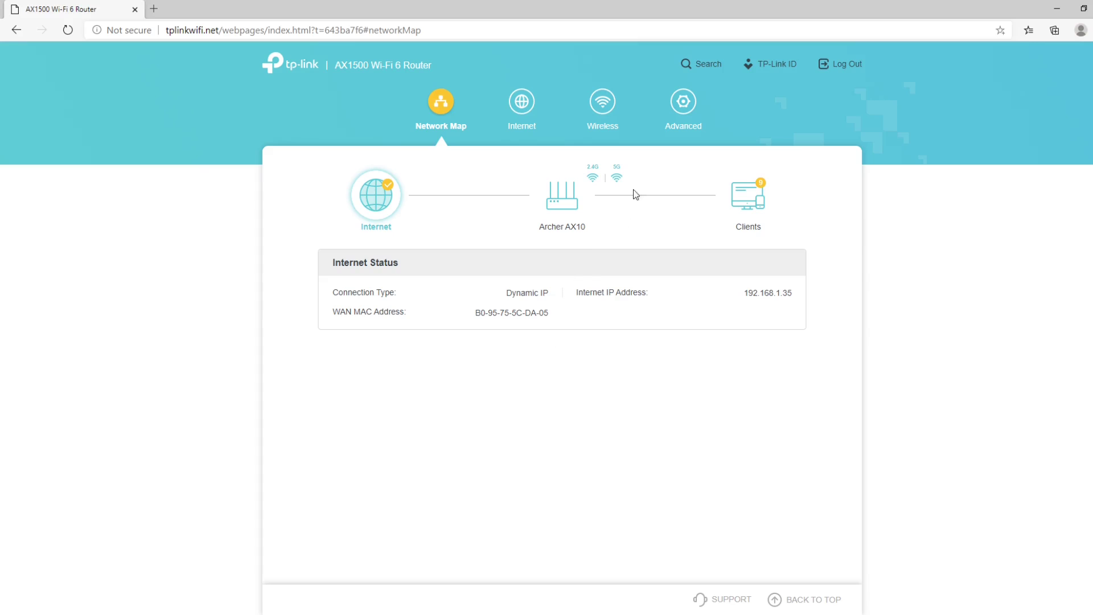
Under Advanced > VPN Server > OpenVPN, enable the server on TCP with Internet and Home Network access, and save.
click(680, 117)
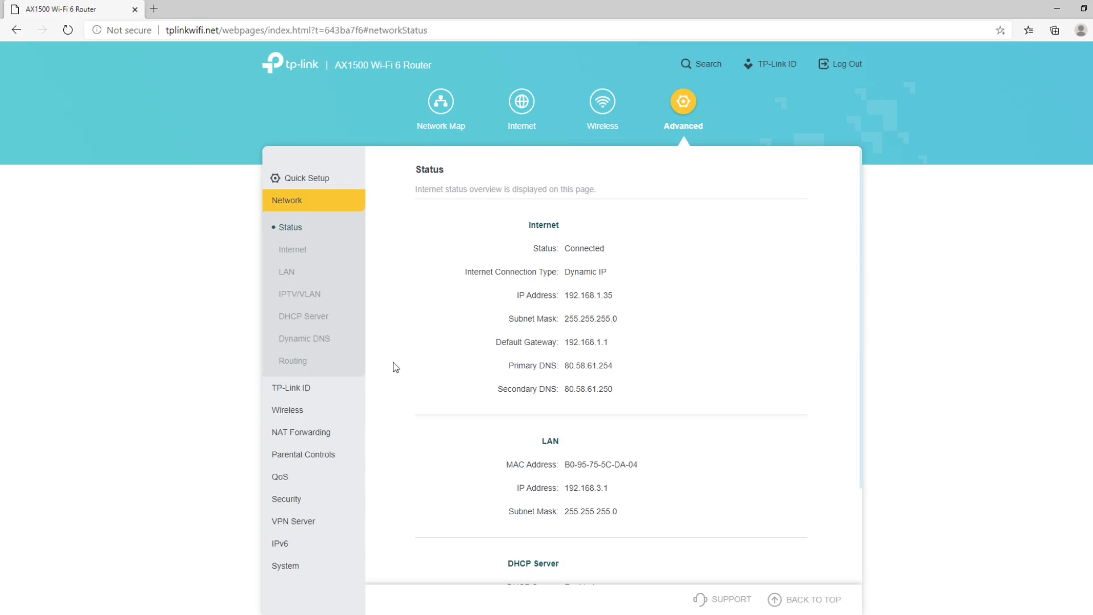
click(306, 524)
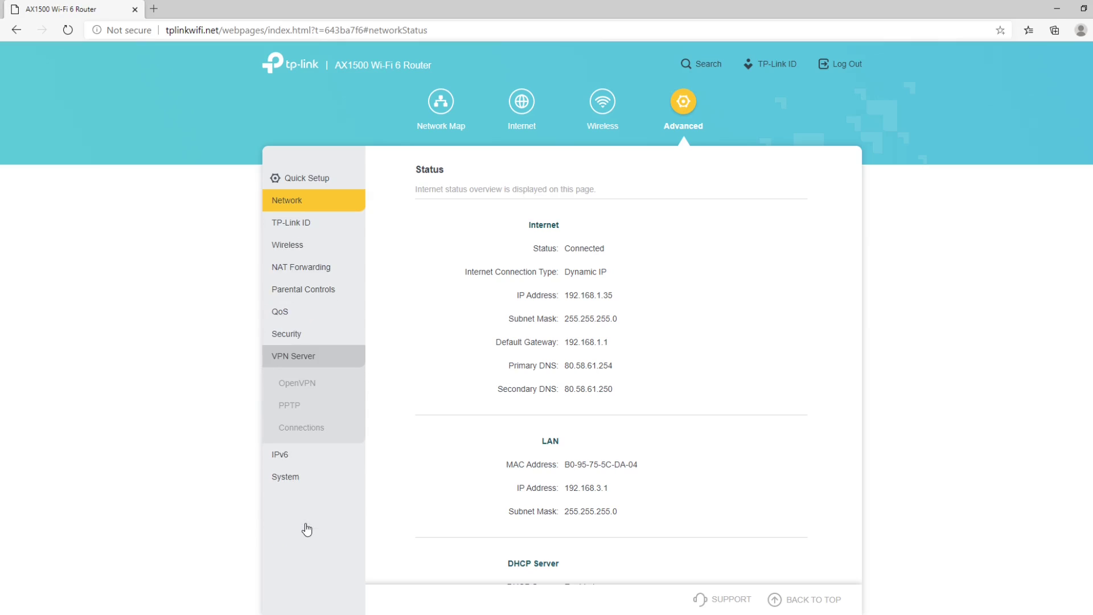
click(304, 388)
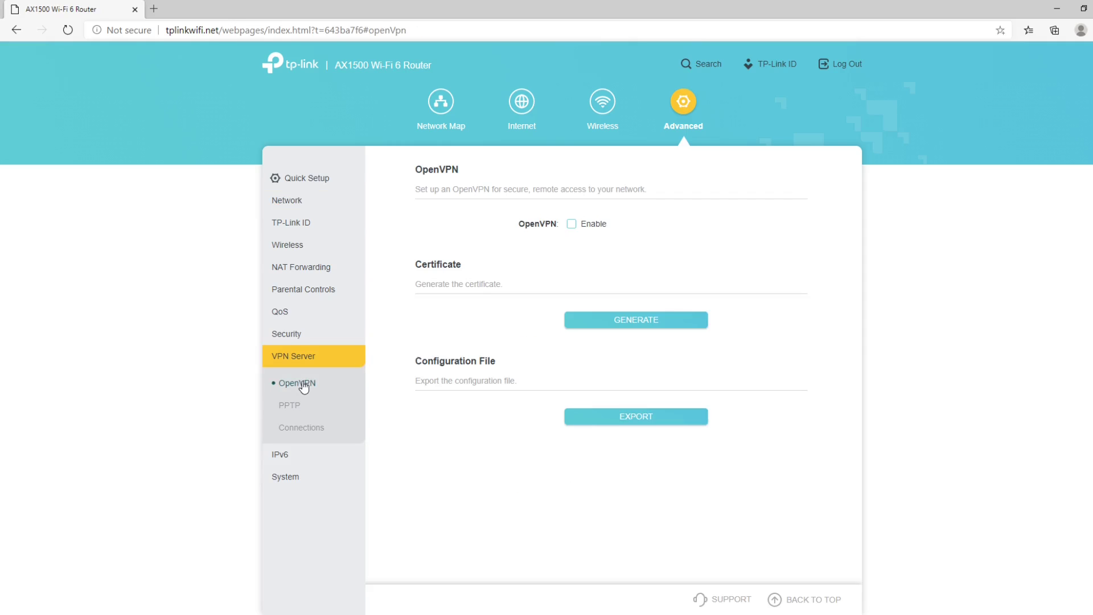
click(572, 225)
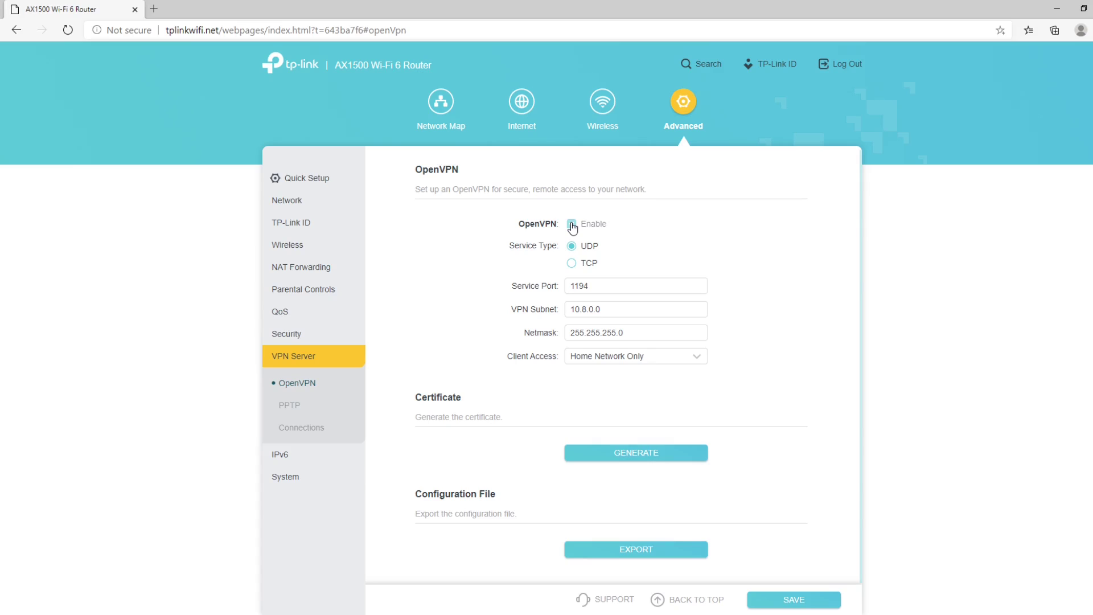
click(572, 264)
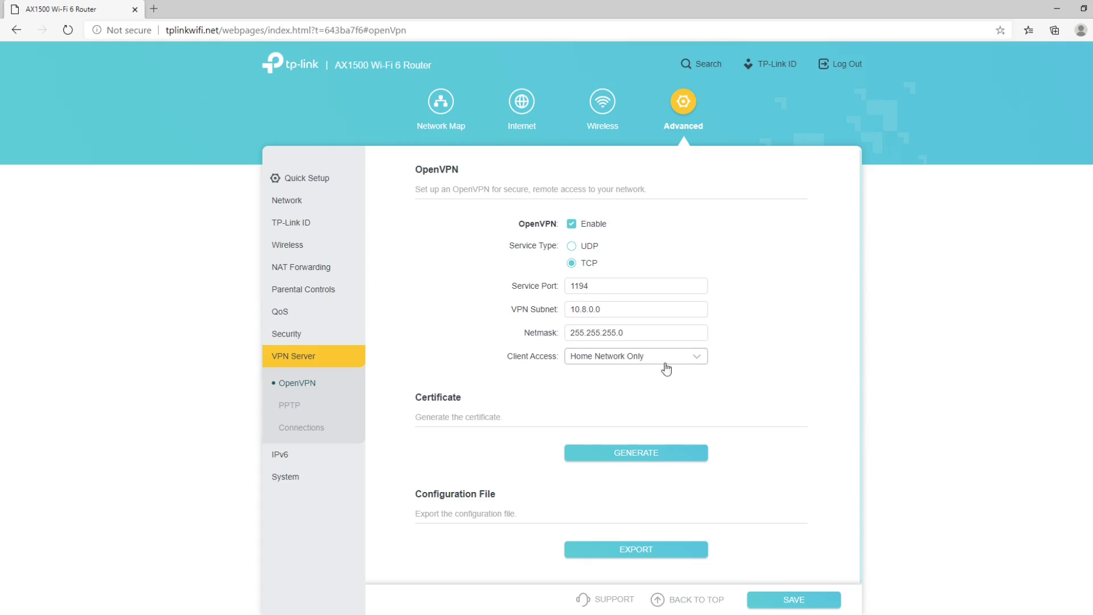
click(701, 362)
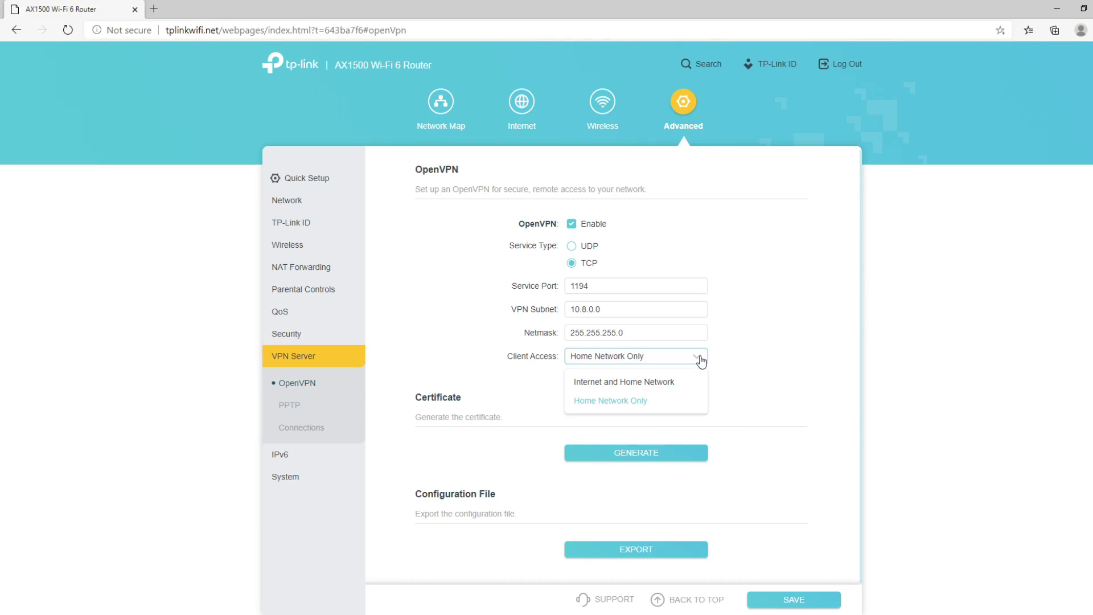
click(672, 384)
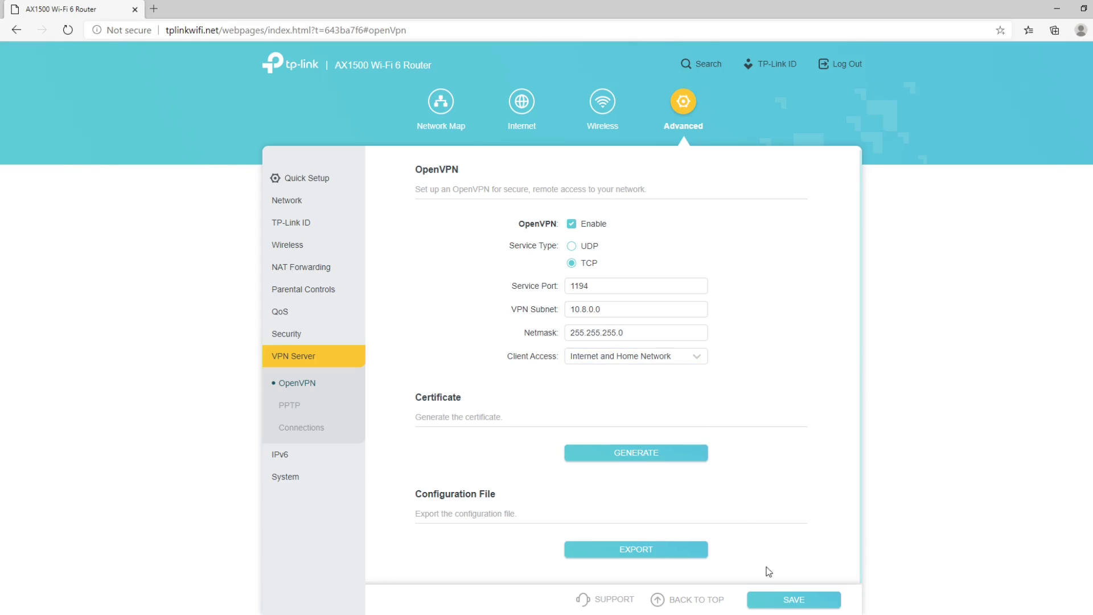
click(775, 597)
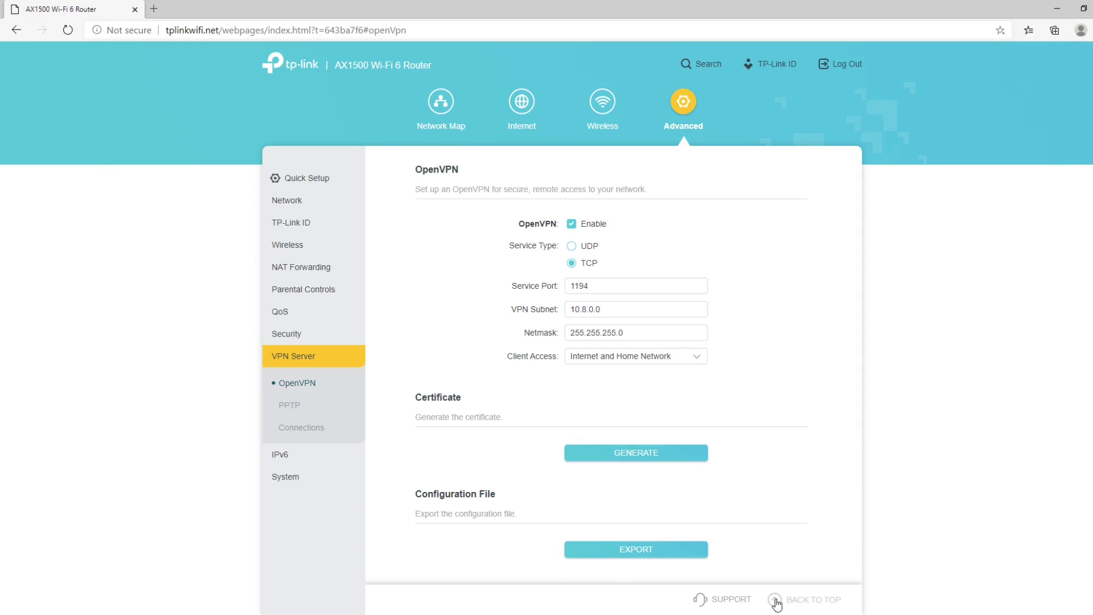
Generate the OpenVPN certificate and export the OpenVPN-Config.ovpn configuration file.
click(658, 456)
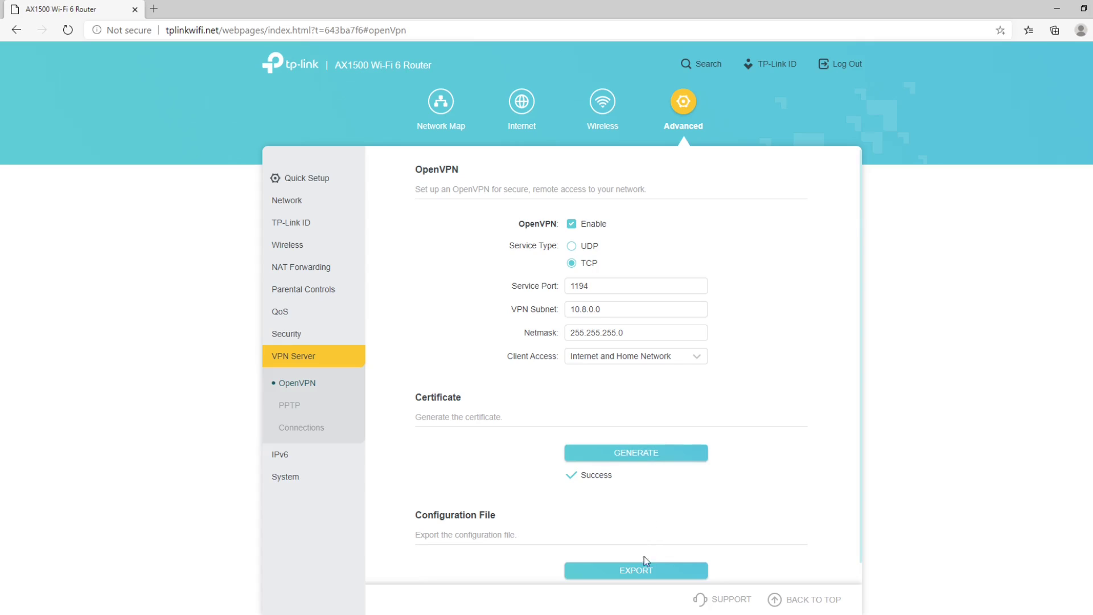
click(646, 571)
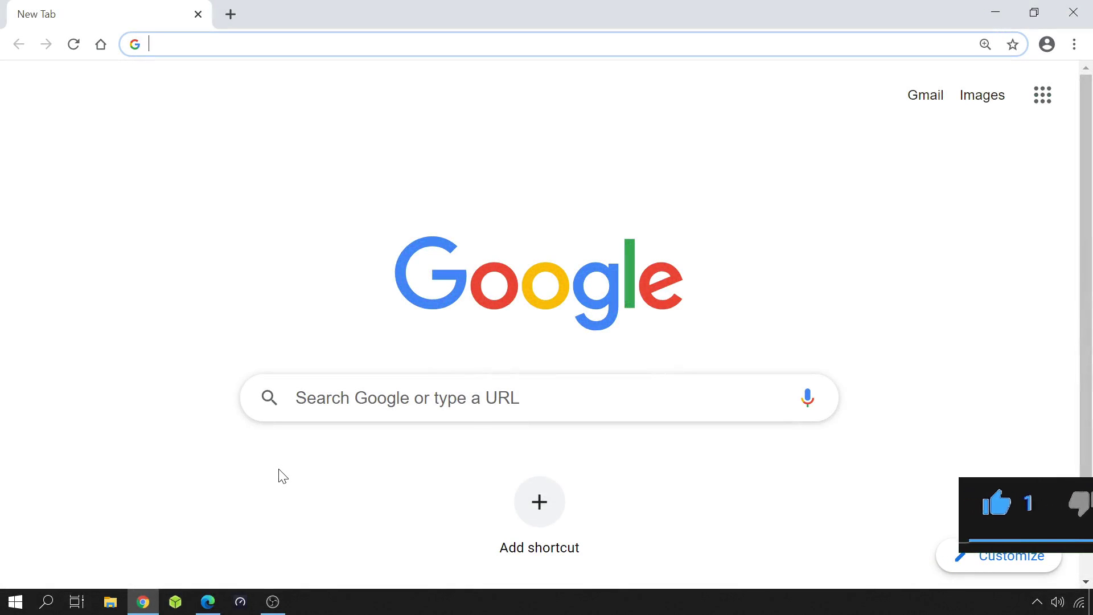
Search Chrome for 'what's my ip address' to find the public IP 79.150.7.205.
click(217, 44)
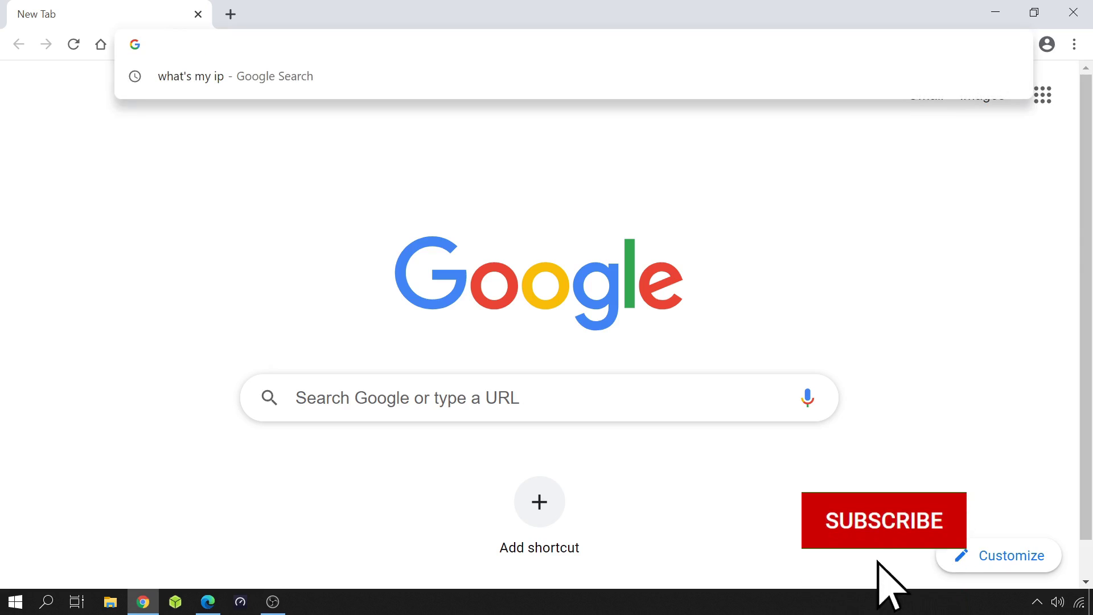
text(what's my ip)
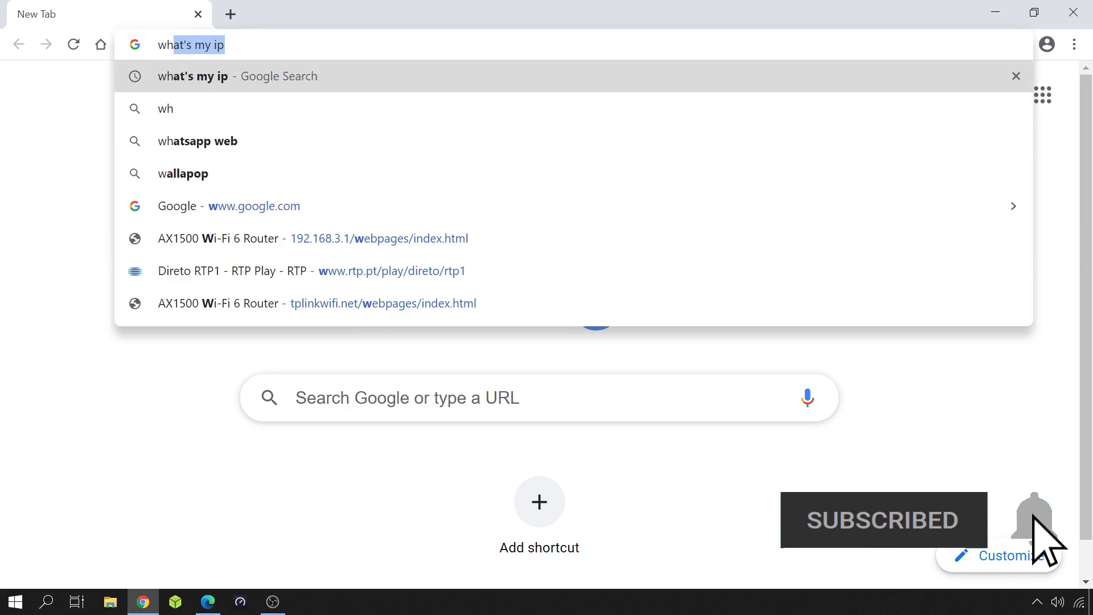
key(Right)
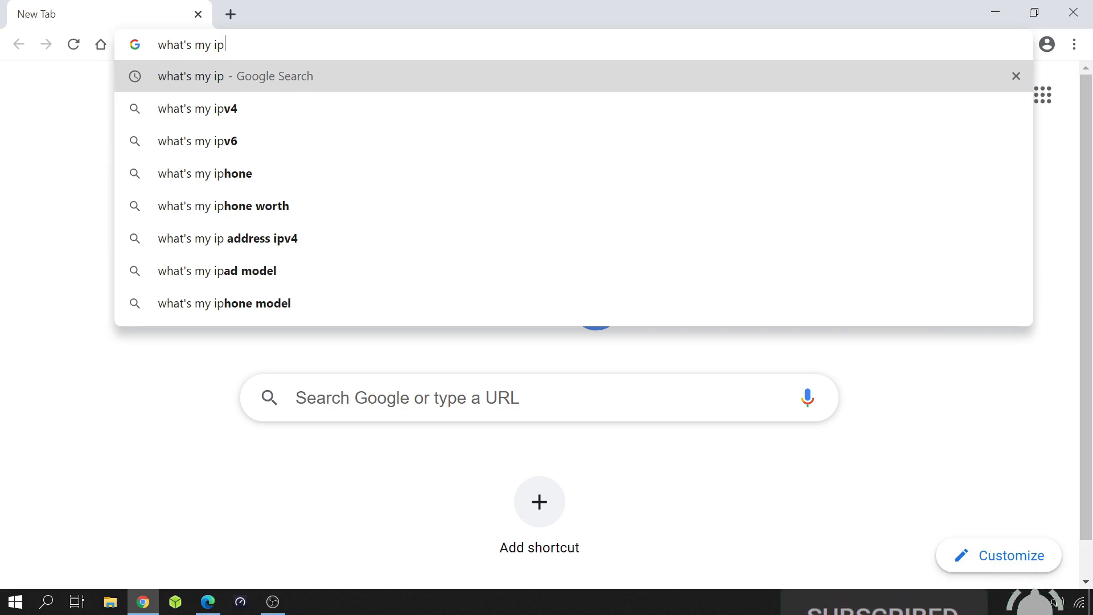
key(Down)
key(Return)
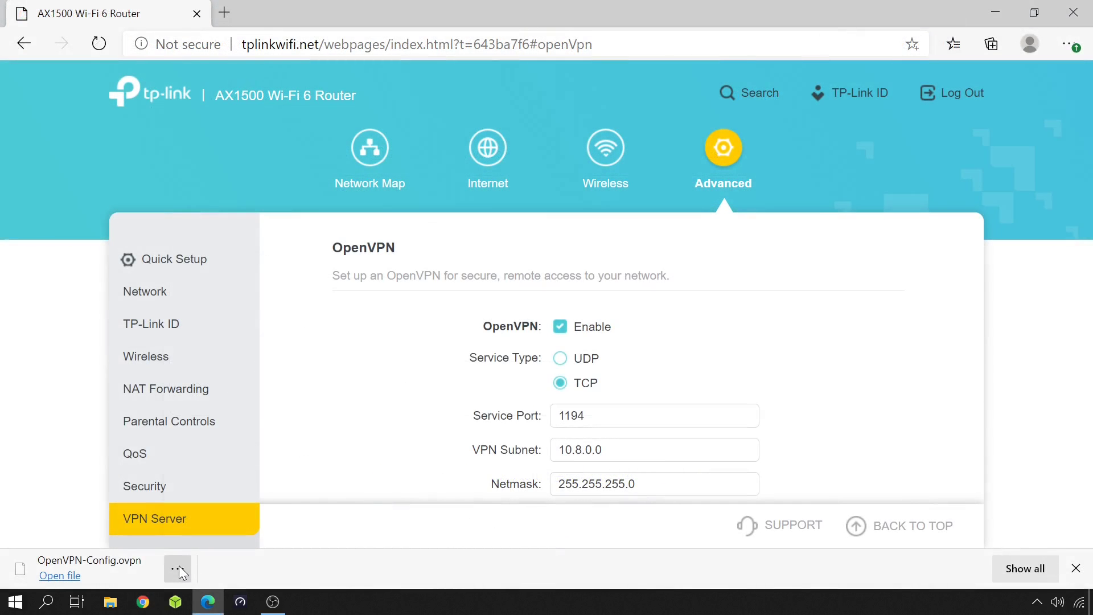
Open the downloaded OpenVPN-Config.ovpn in Notepad from its folder, without making Notepad the default.
click(179, 567)
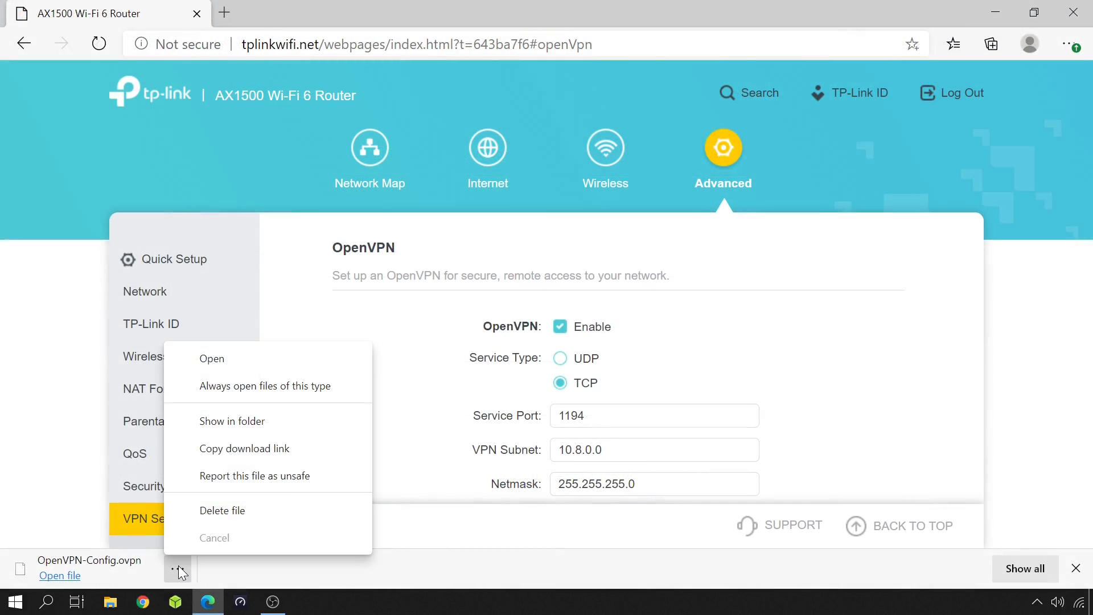
click(217, 428)
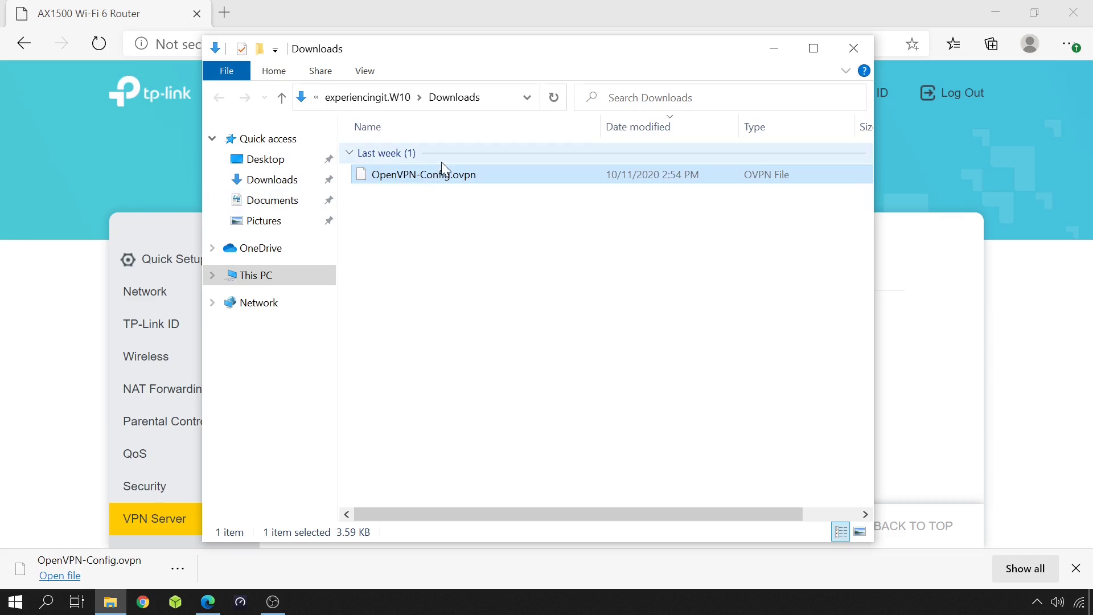
right_click(436, 172)
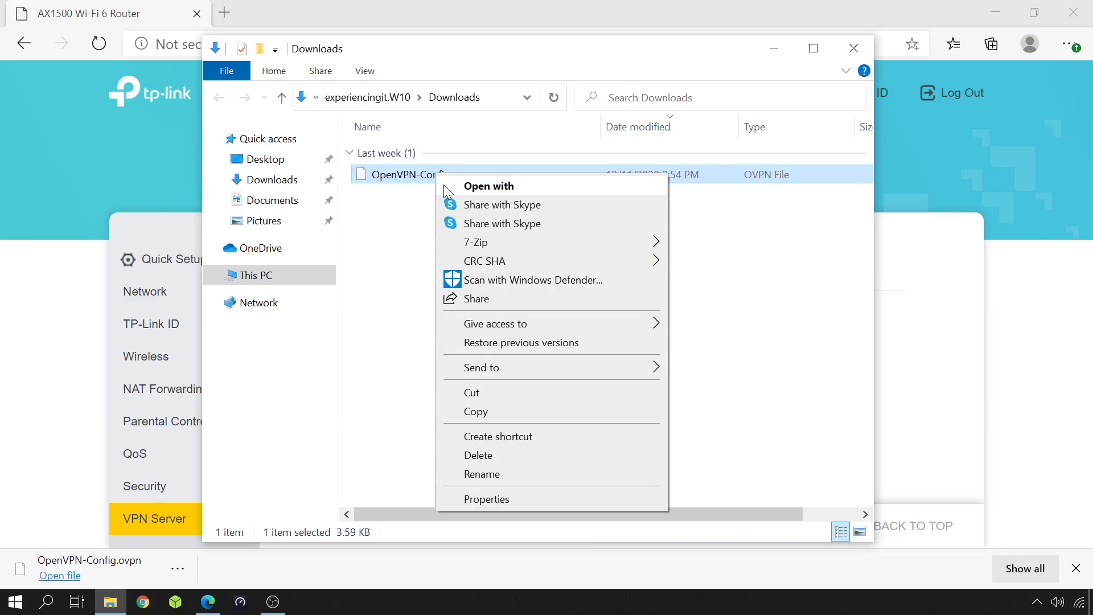
click(444, 186)
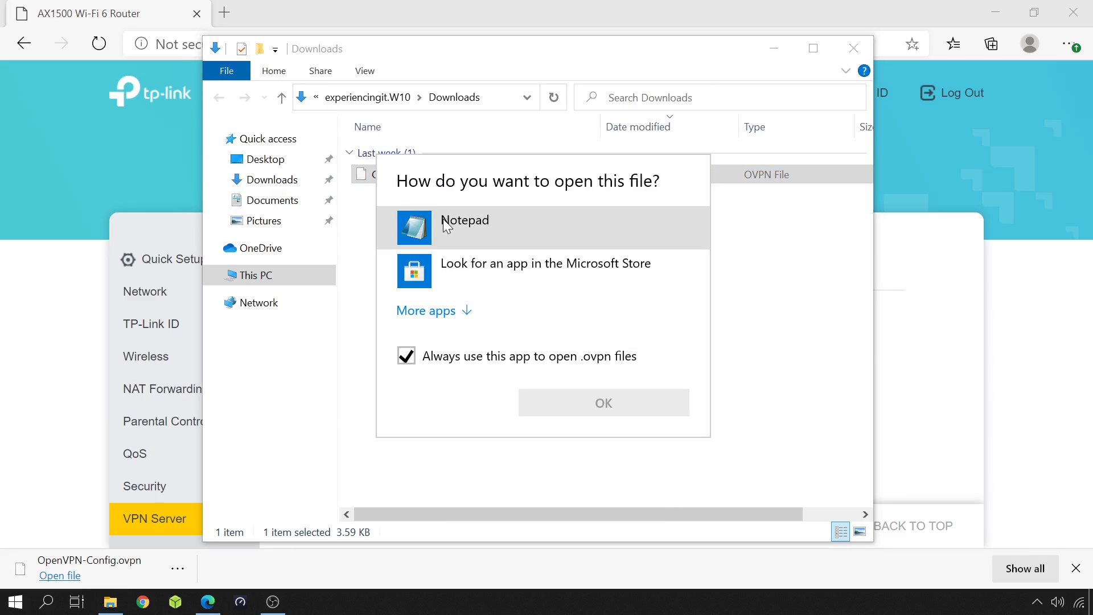
click(444, 218)
click(406, 358)
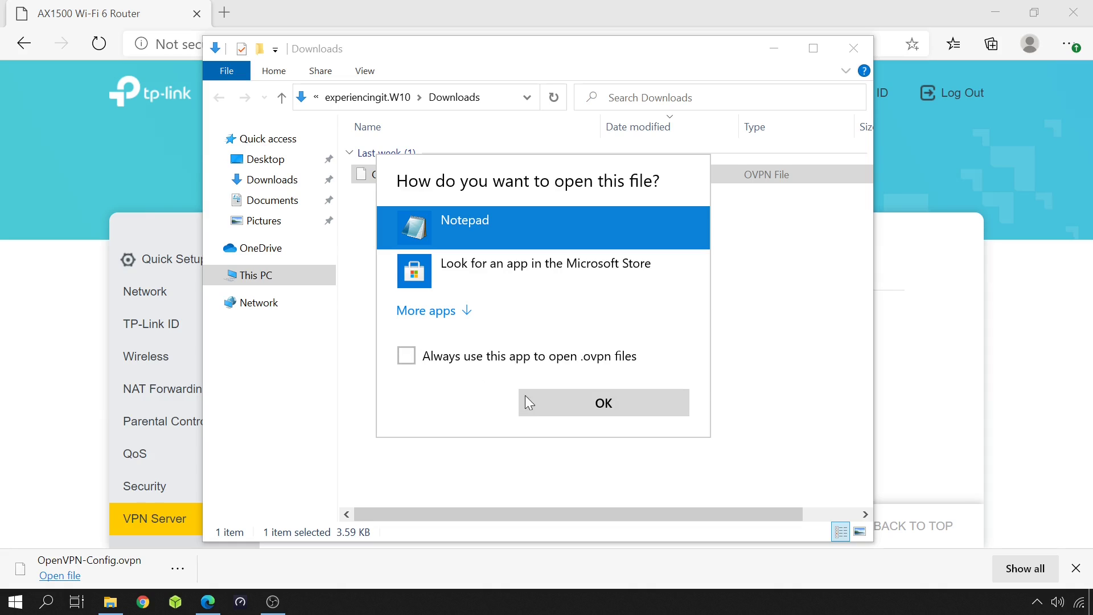
Replace 192.168.1.35 on the config's remote line with 79.150.7.205.
click(538, 401)
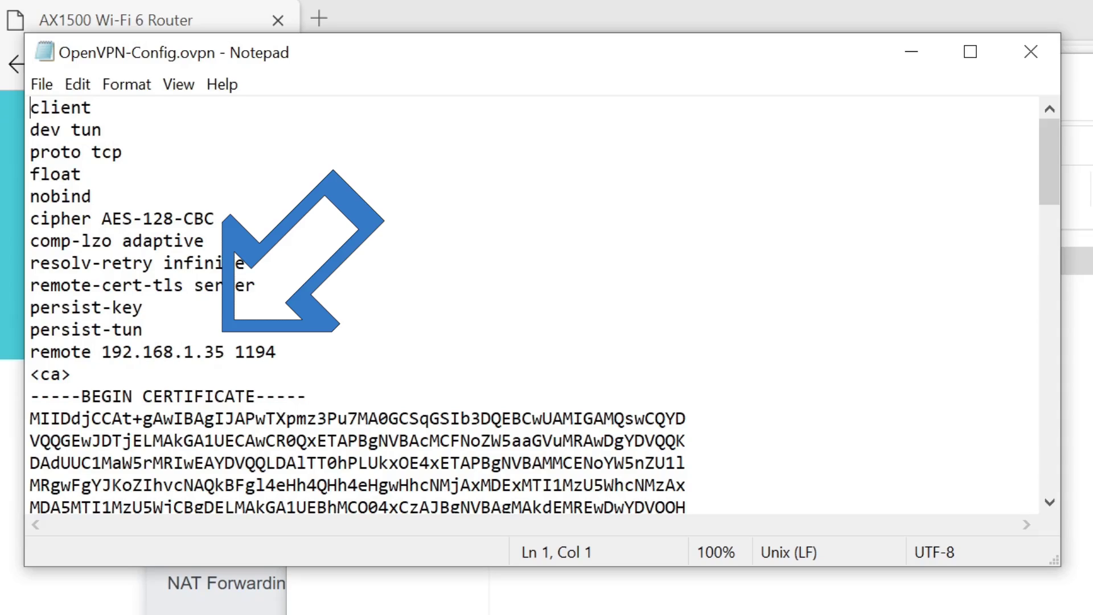
drag(226, 352, 102, 352)
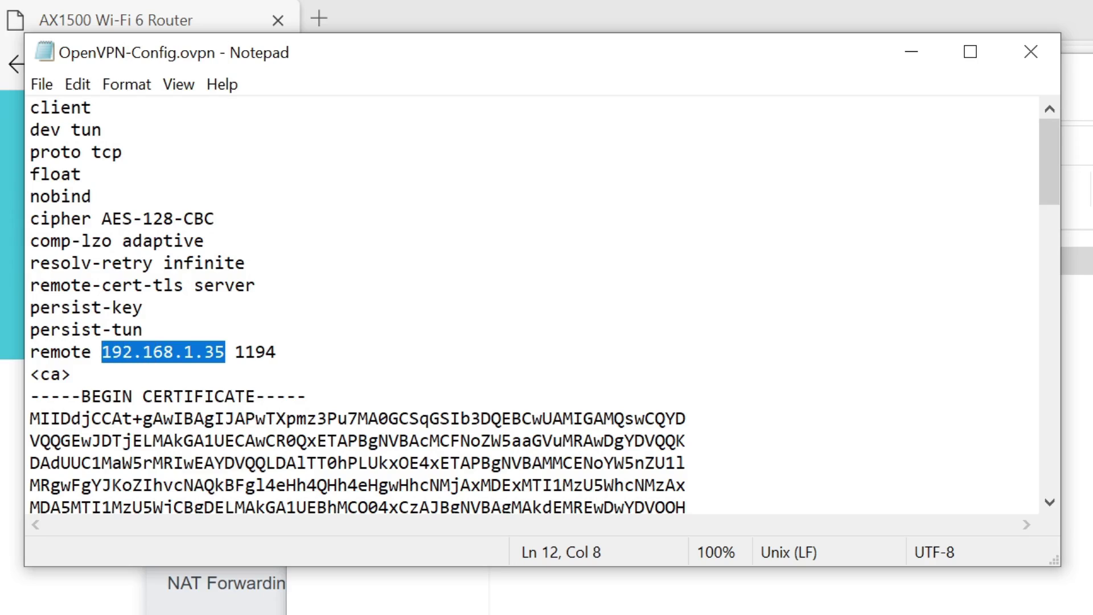
text(79.150.7.205)
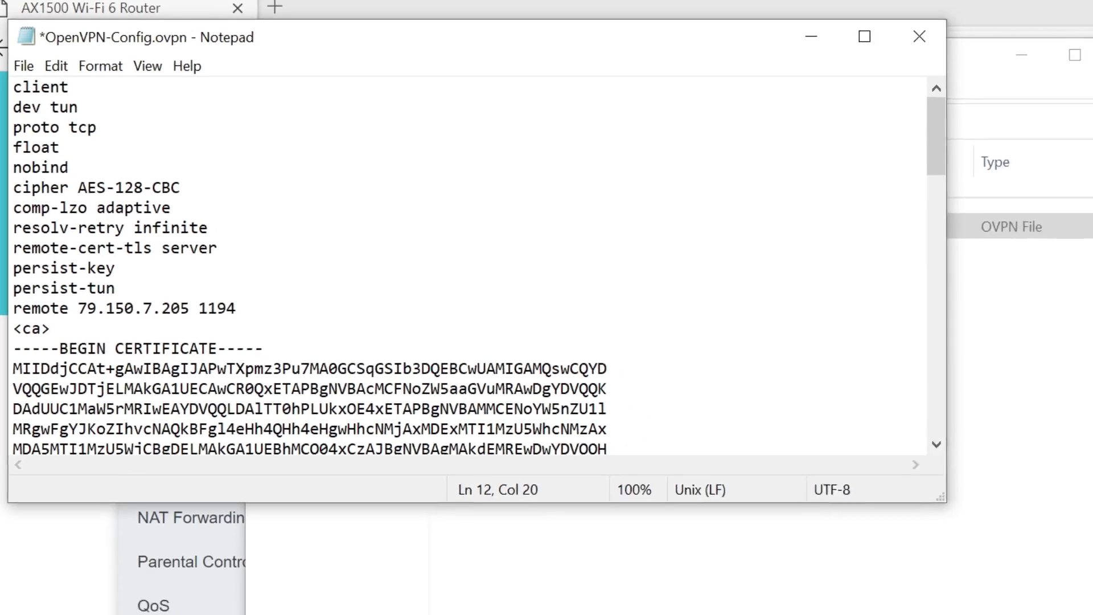
Save the edited config file and exit Notepad.
click(42, 85)
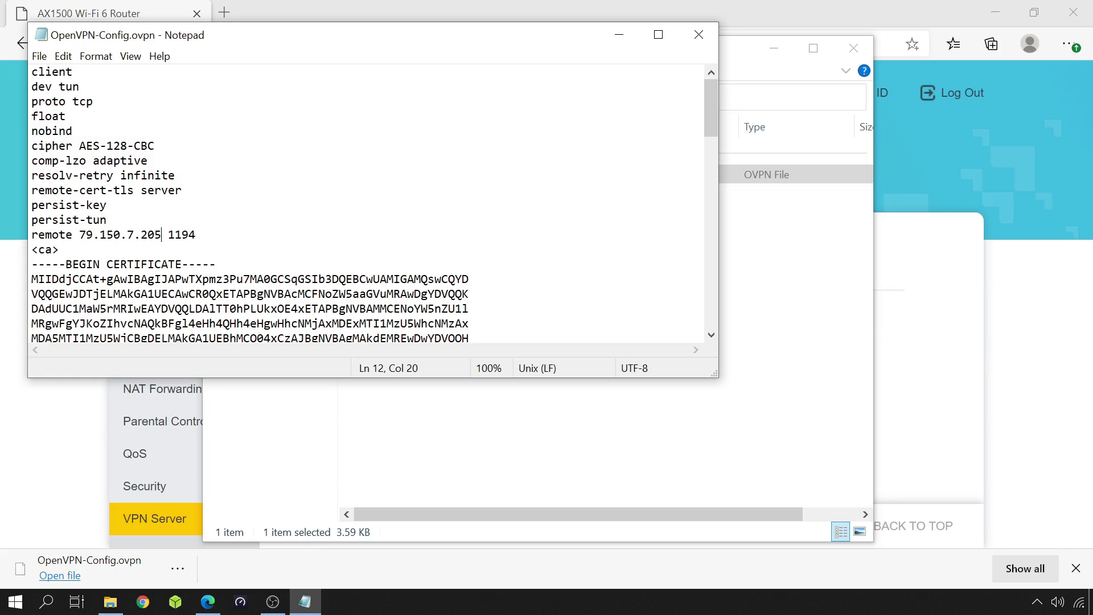
click(40, 55)
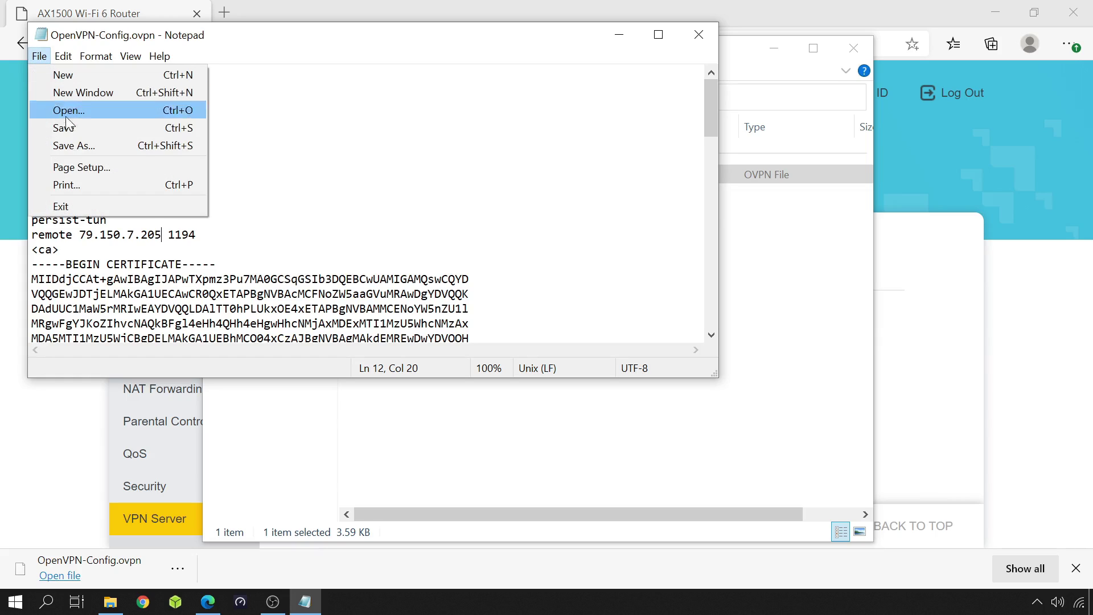
click(80, 202)
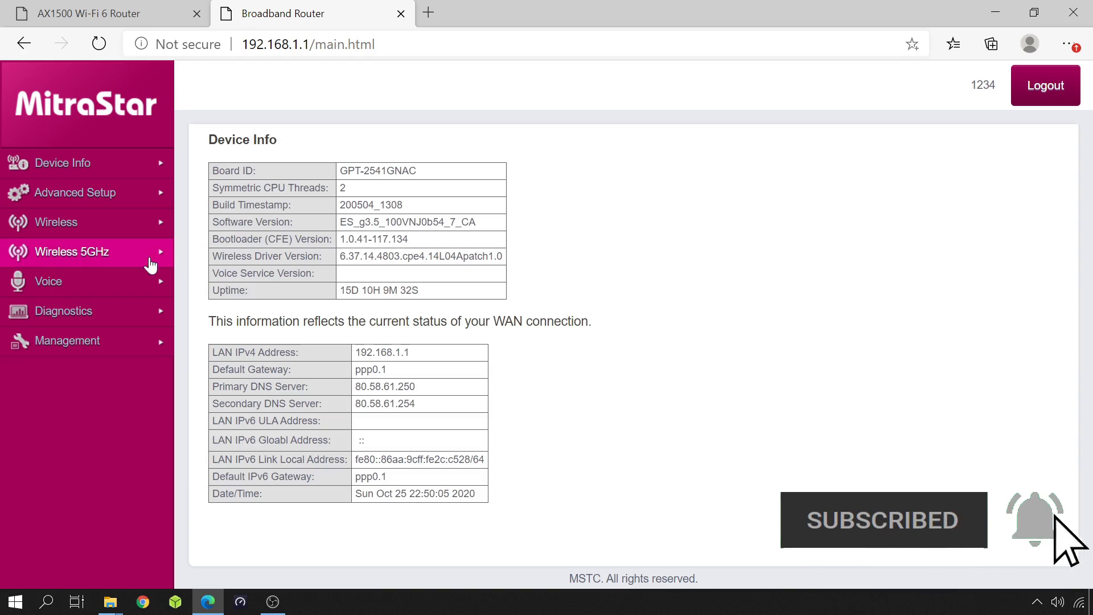
Go to Advanced Setup > NAT > Virtual Servers in the MitraStar sidebar.
click(85, 200)
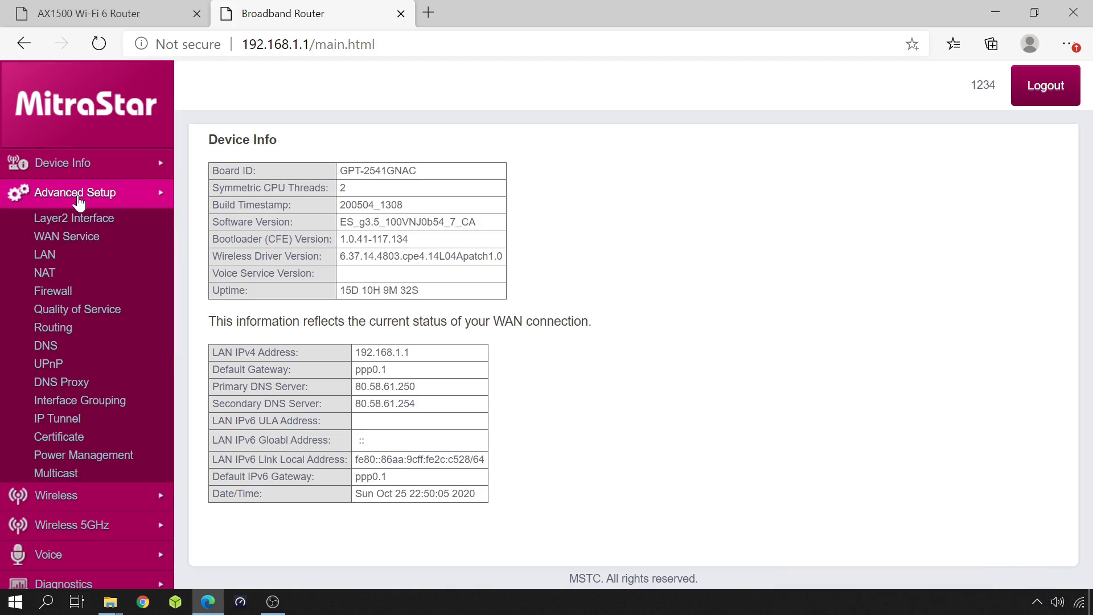
click(58, 274)
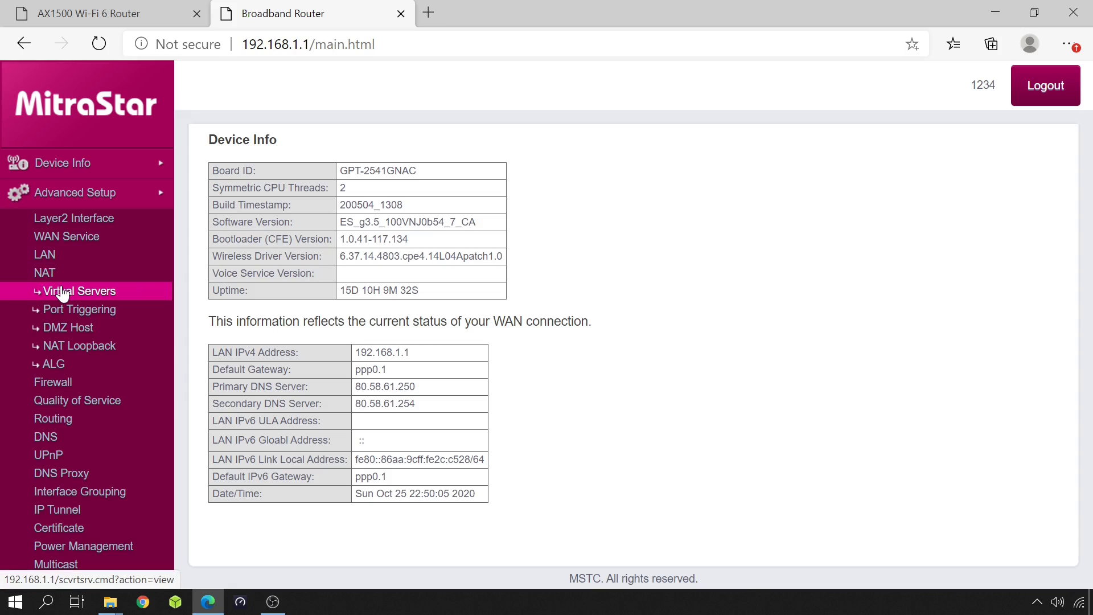
click(64, 293)
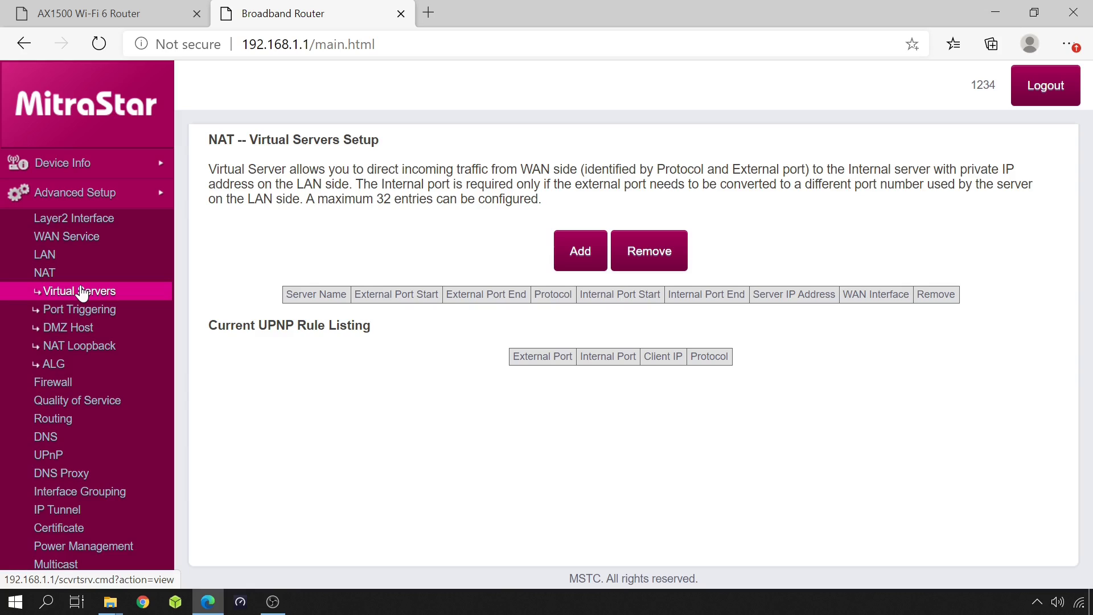
Copy Archer_AX10's leased address 192.168.1.35 from Device Info > DHCP.
click(69, 172)
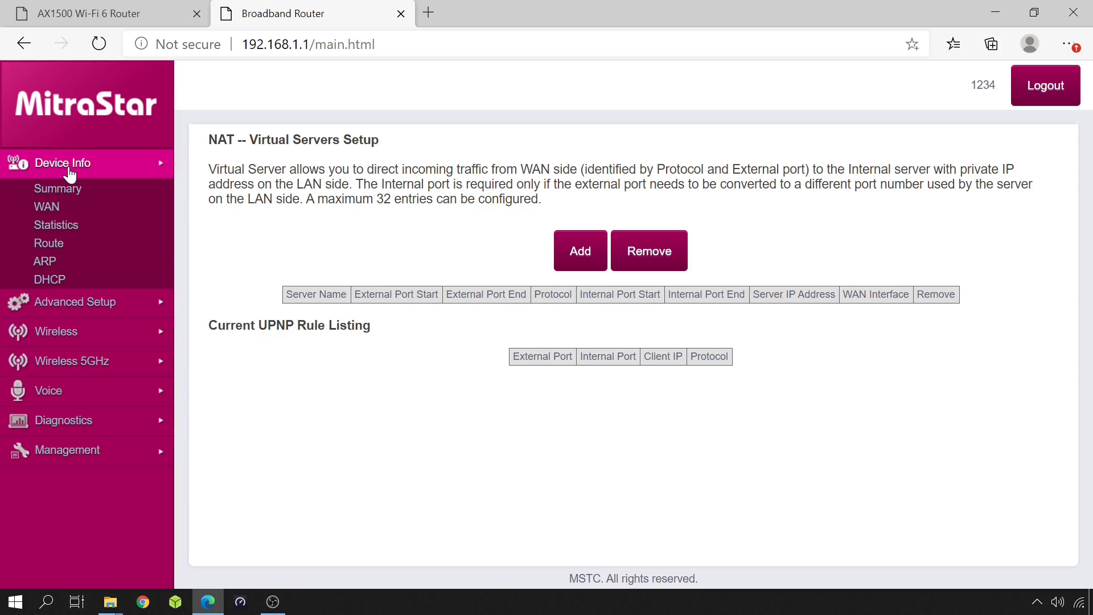
click(64, 279)
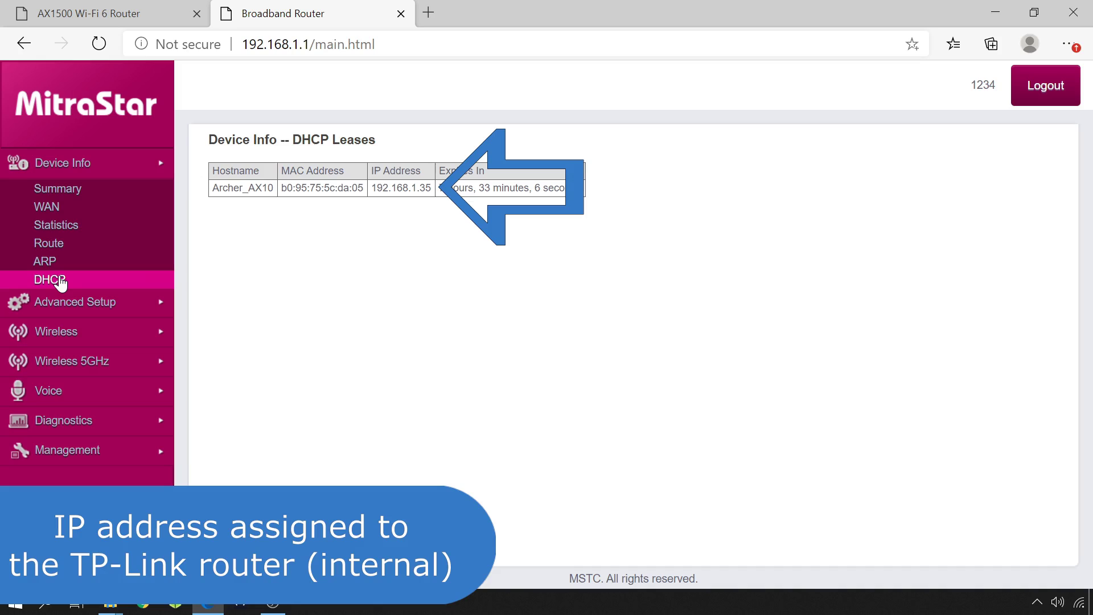
double_click(399, 188)
right_click(406, 189)
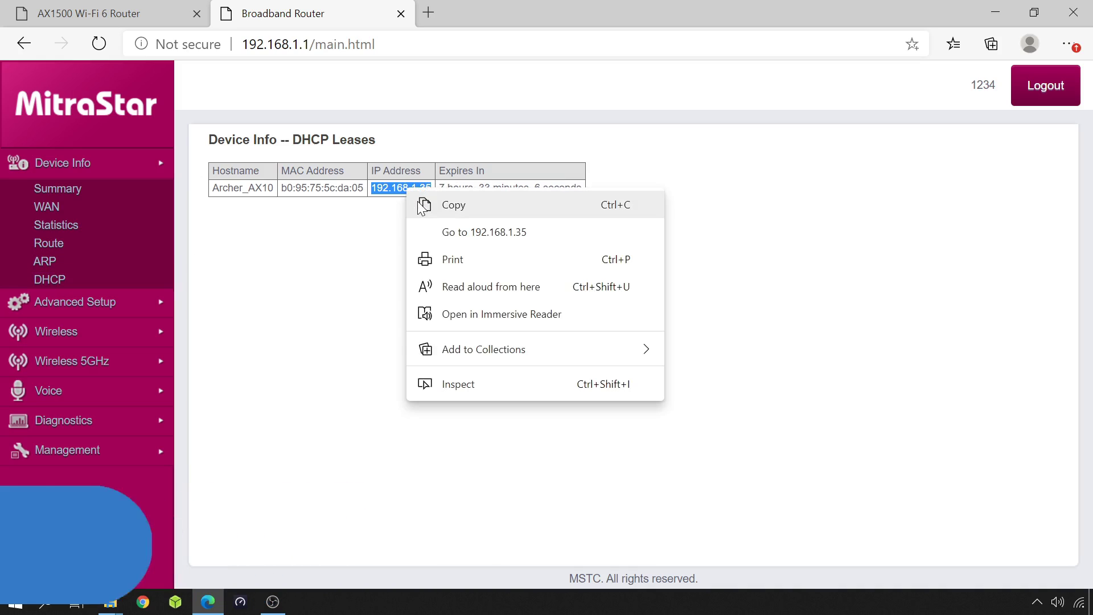
click(421, 205)
click(104, 313)
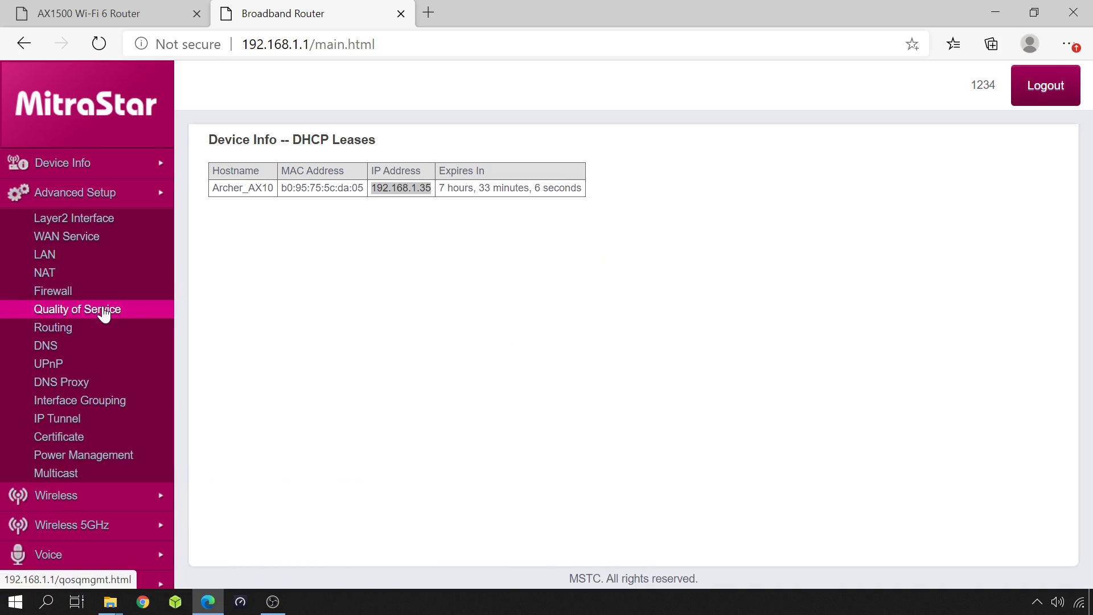
click(77, 277)
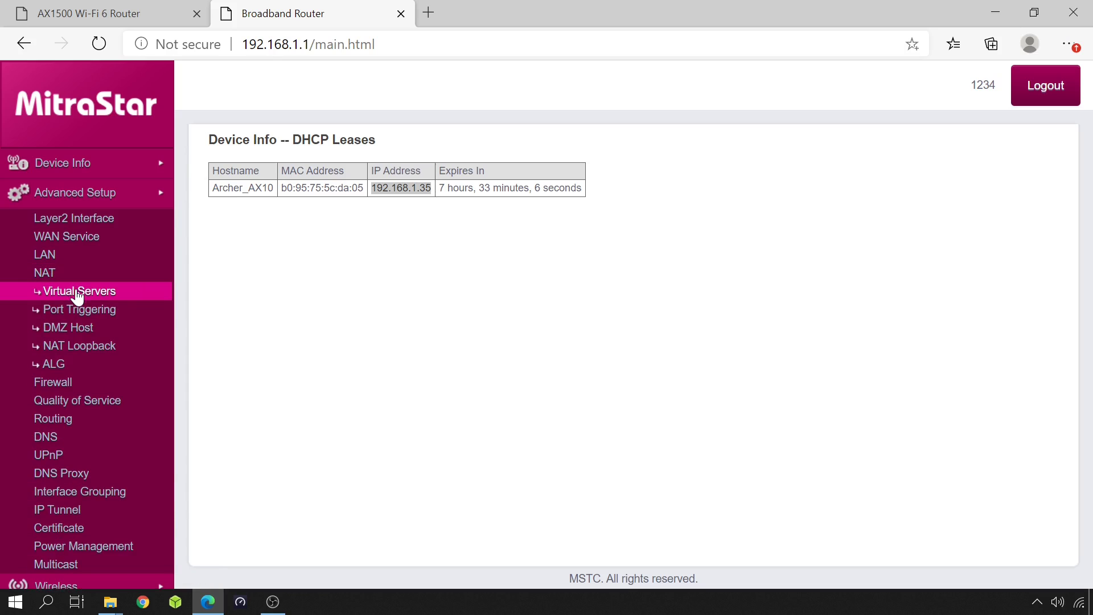
Start a new virtual server rule using interface 6/ppp0.1.
click(78, 292)
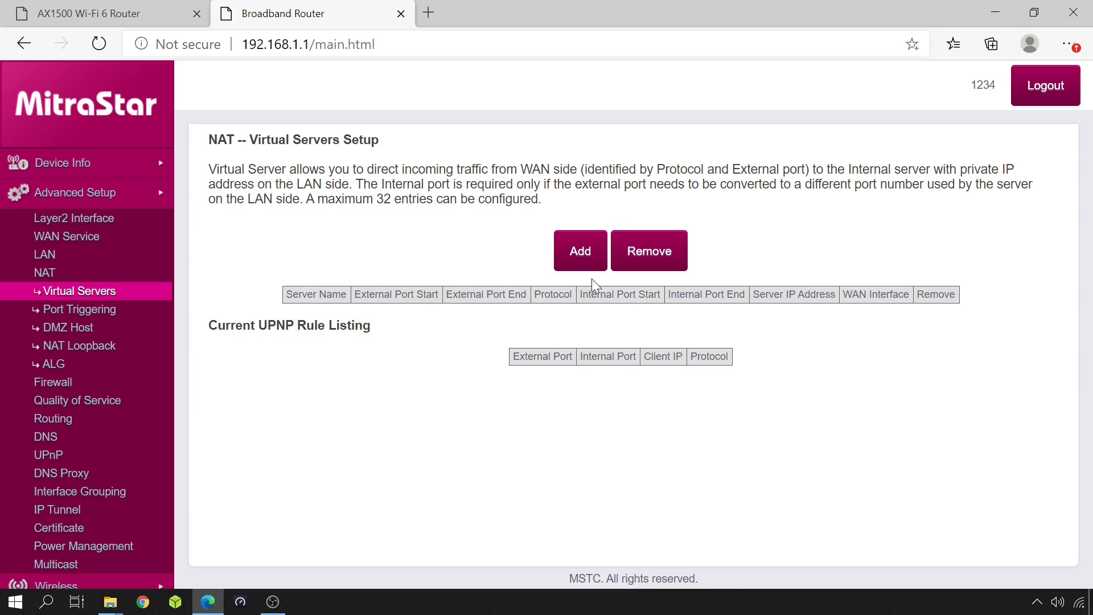
click(581, 251)
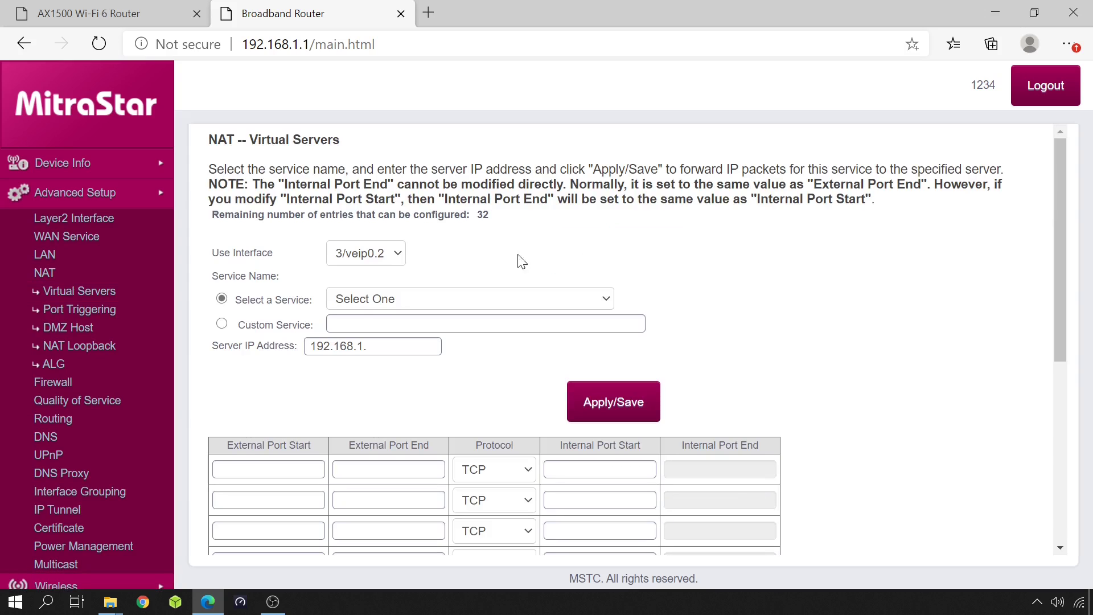
click(400, 257)
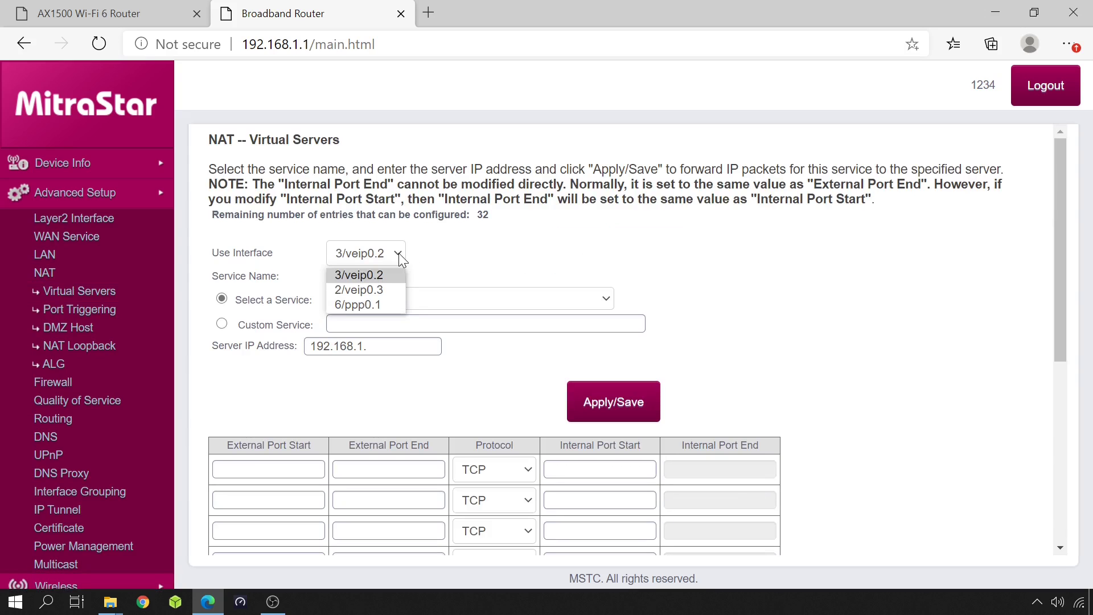
click(383, 300)
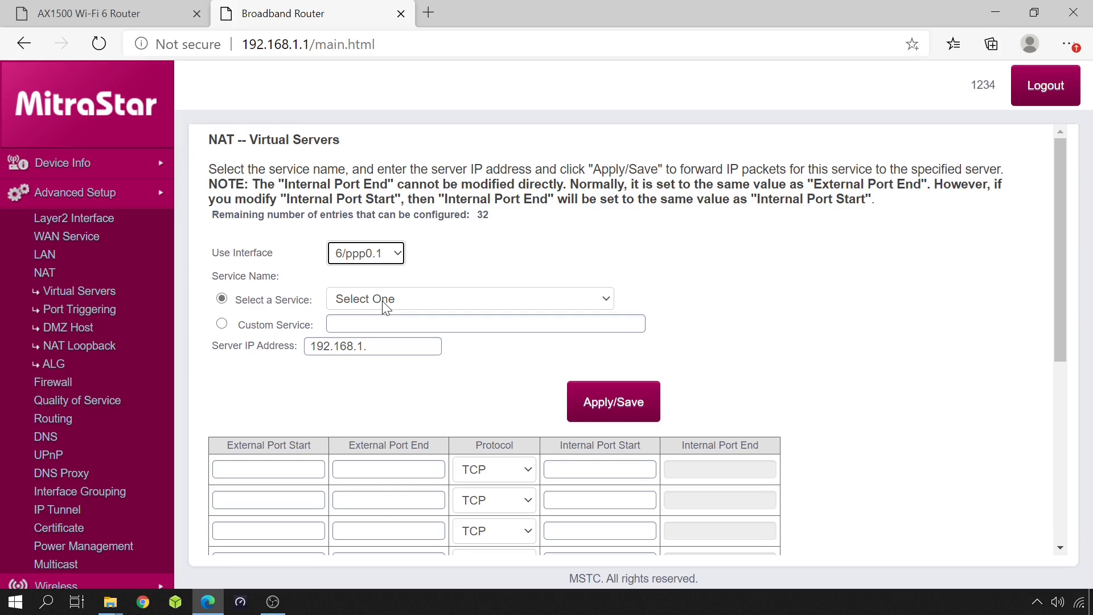
Check Device Info > Summary to confirm ppp0.1 is the default gateway.
click(124, 164)
click(125, 189)
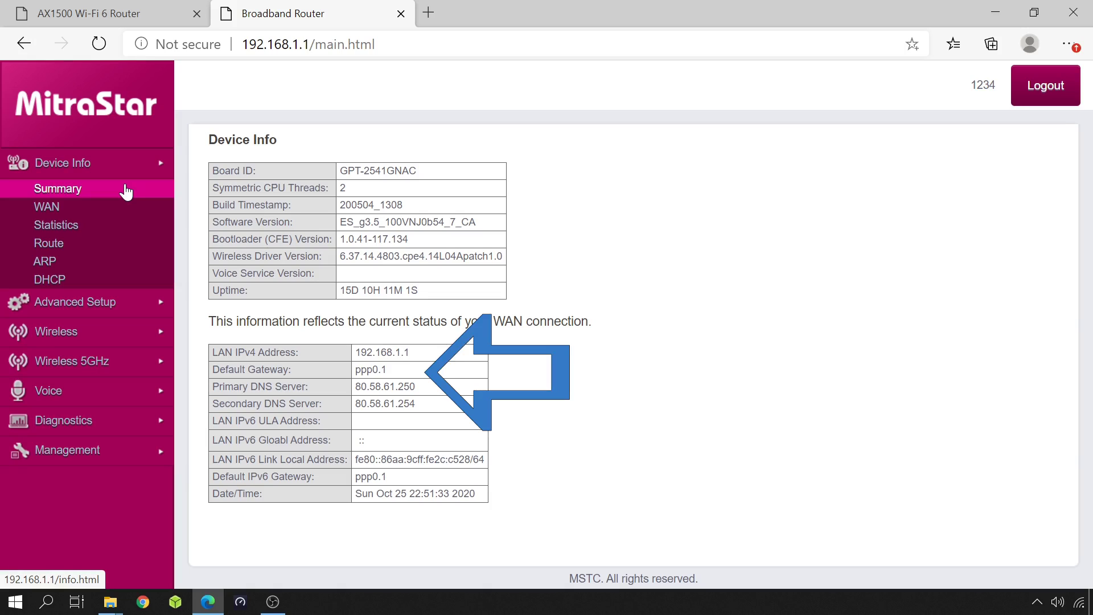
click(105, 302)
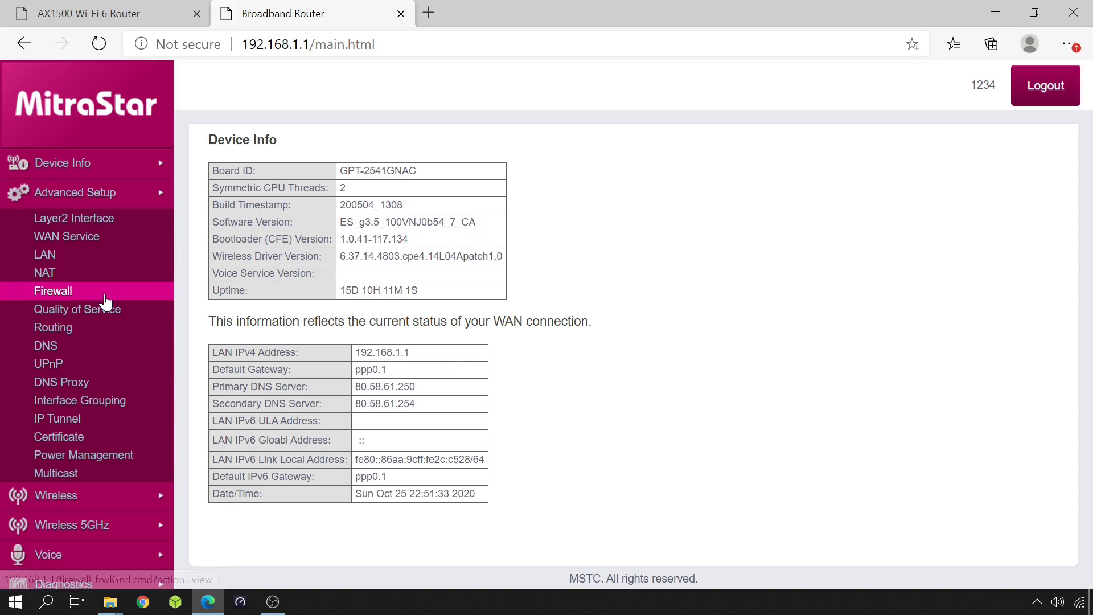
Return to Virtual Servers and start a new rule on interface 6/ppp0.1.
click(107, 275)
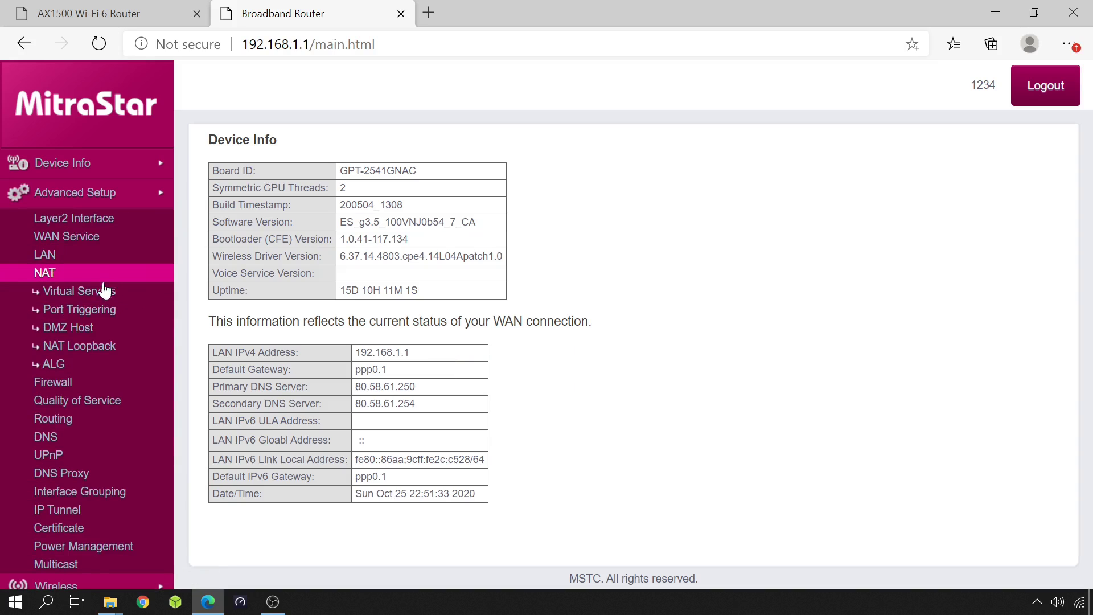
click(104, 292)
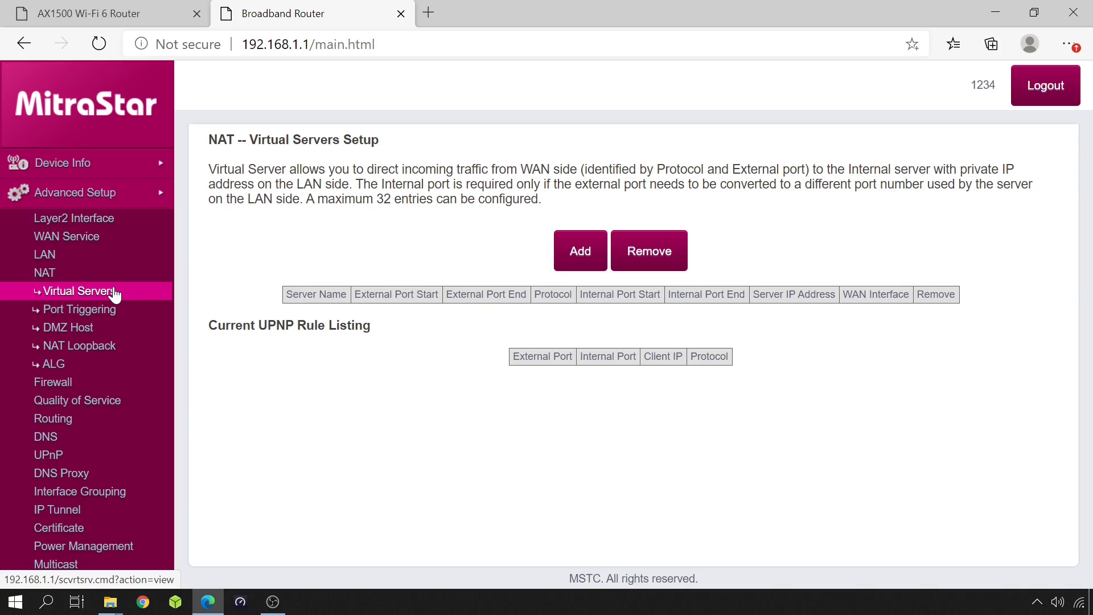
click(575, 253)
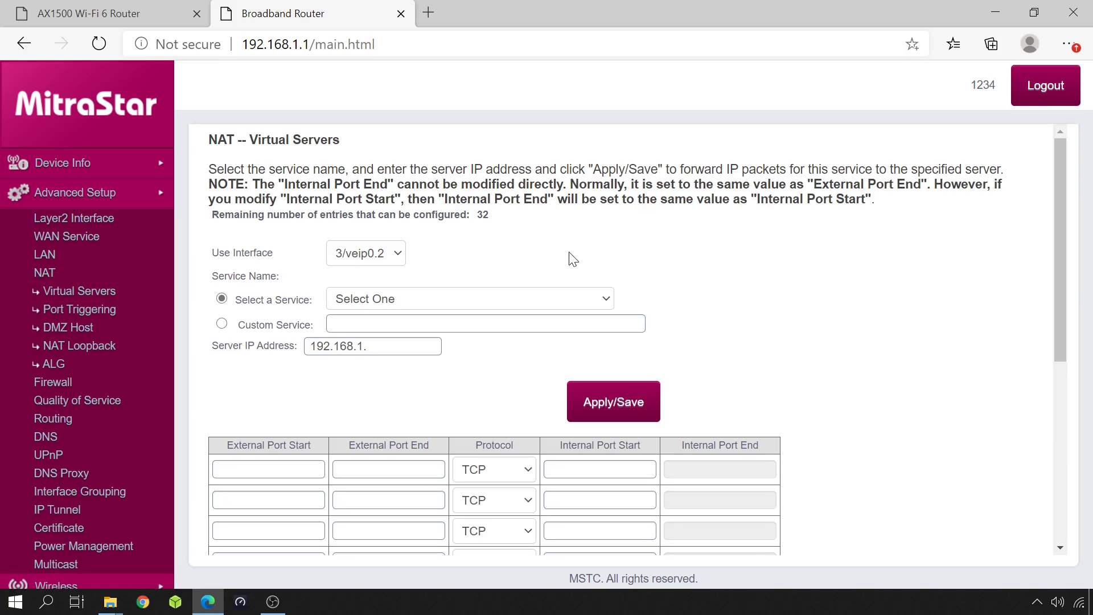
click(399, 257)
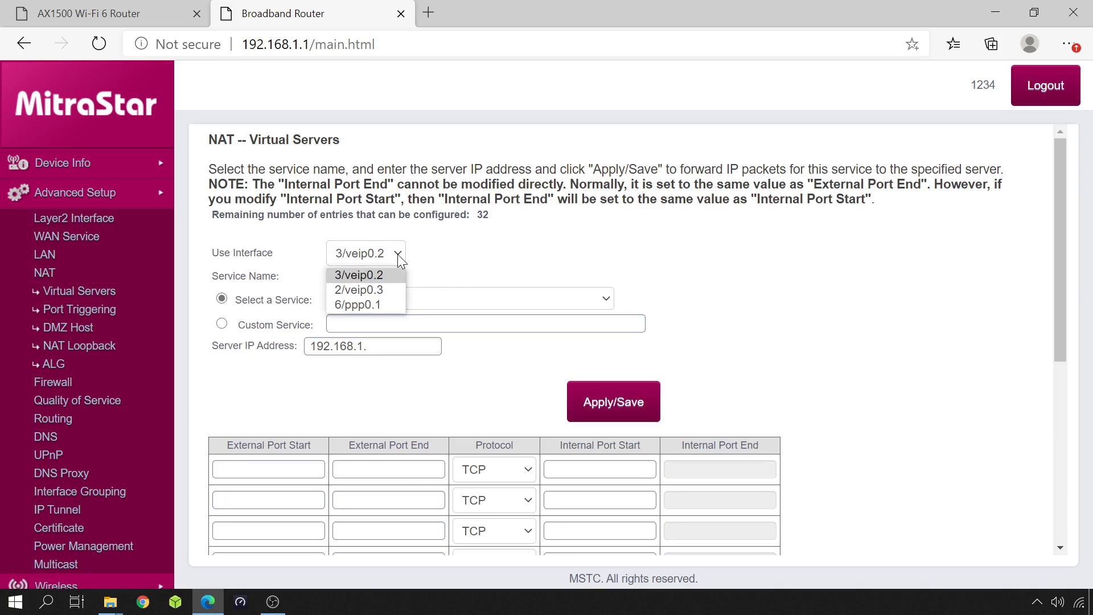
click(358, 305)
Browse the Select a Service presets, trying Age of Wonders, then close the list.
click(387, 302)
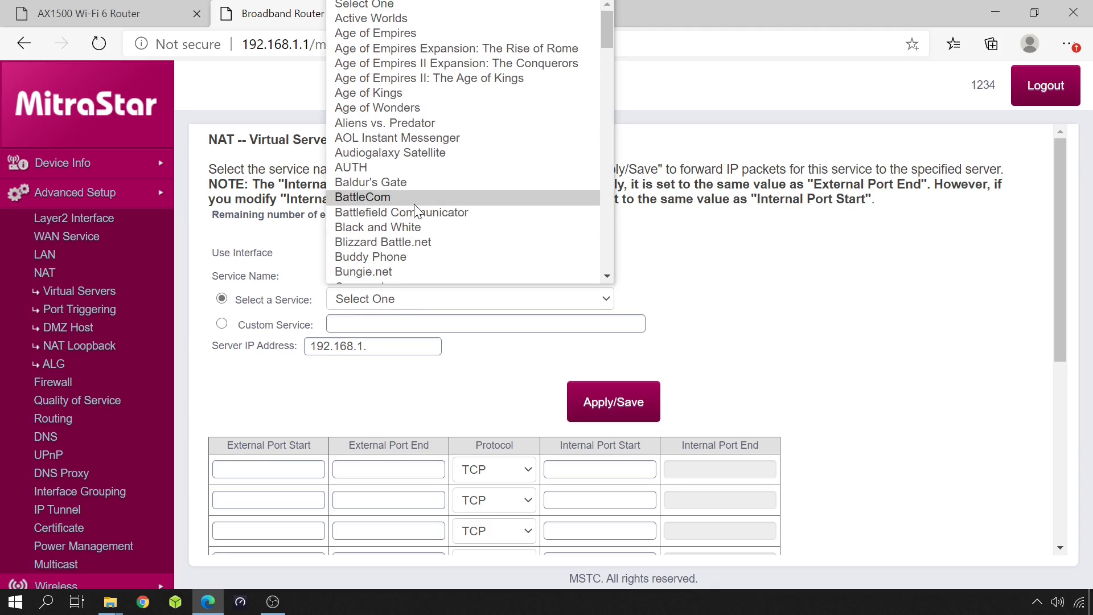
click(416, 108)
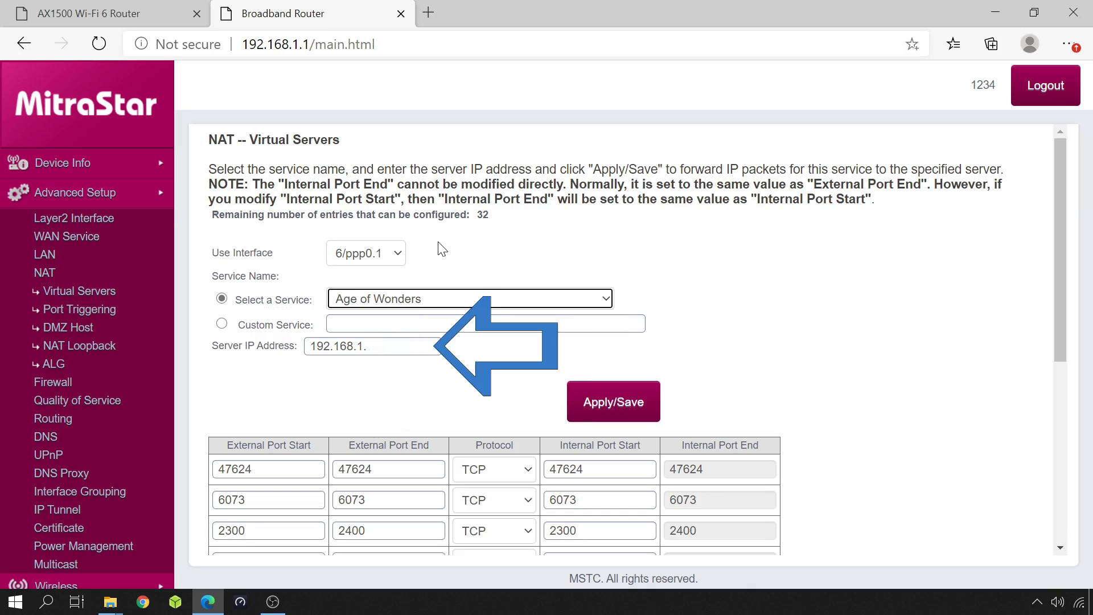
click(606, 302)
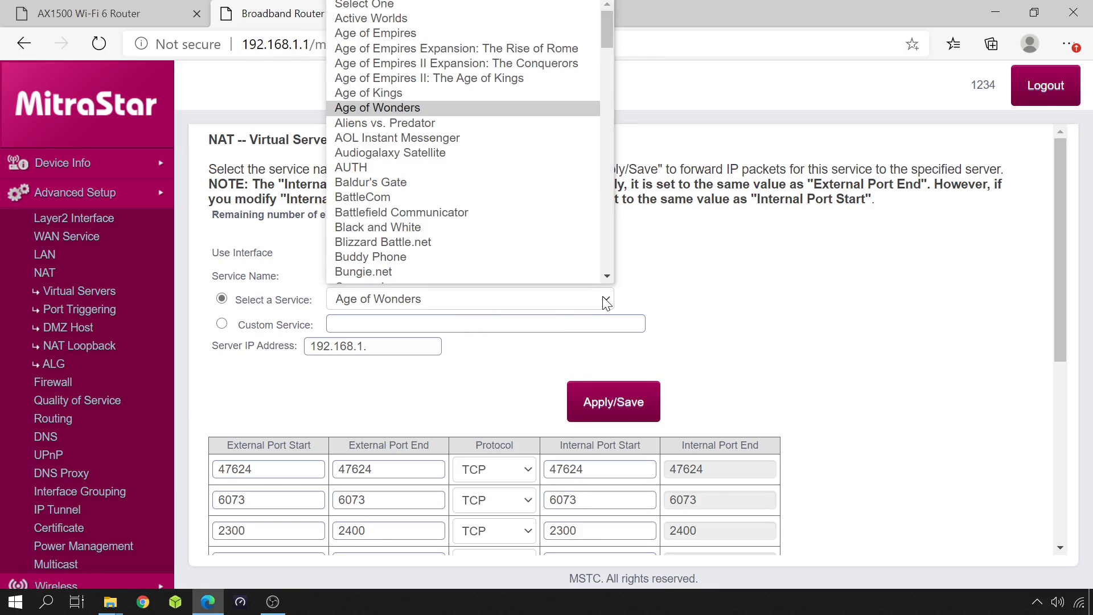
scroll(541, 227, down, 20)
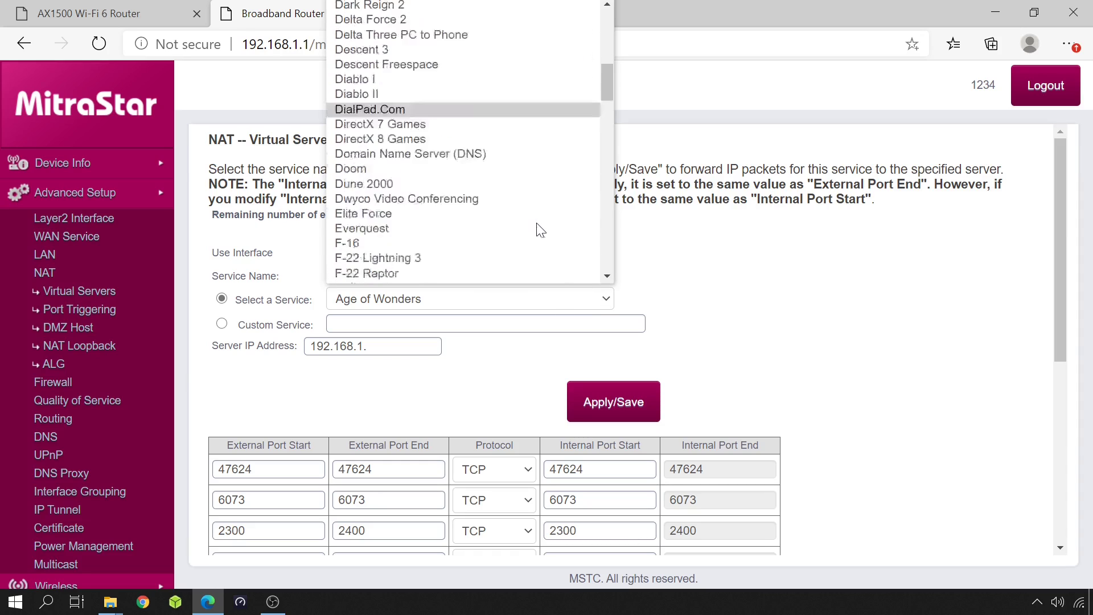
scroll(537, 232, down, 15)
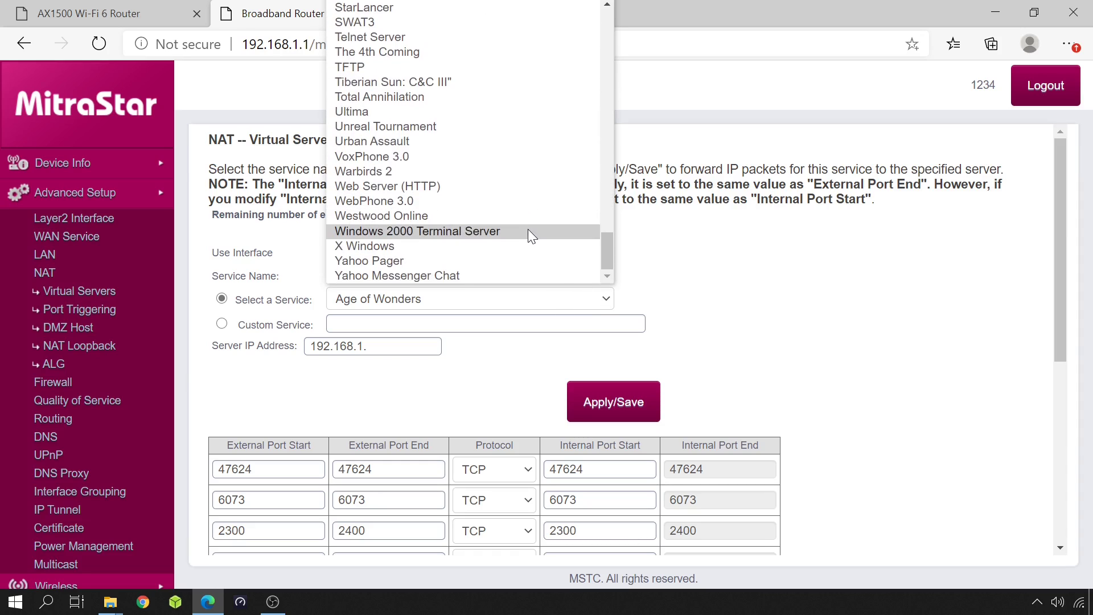
click(530, 231)
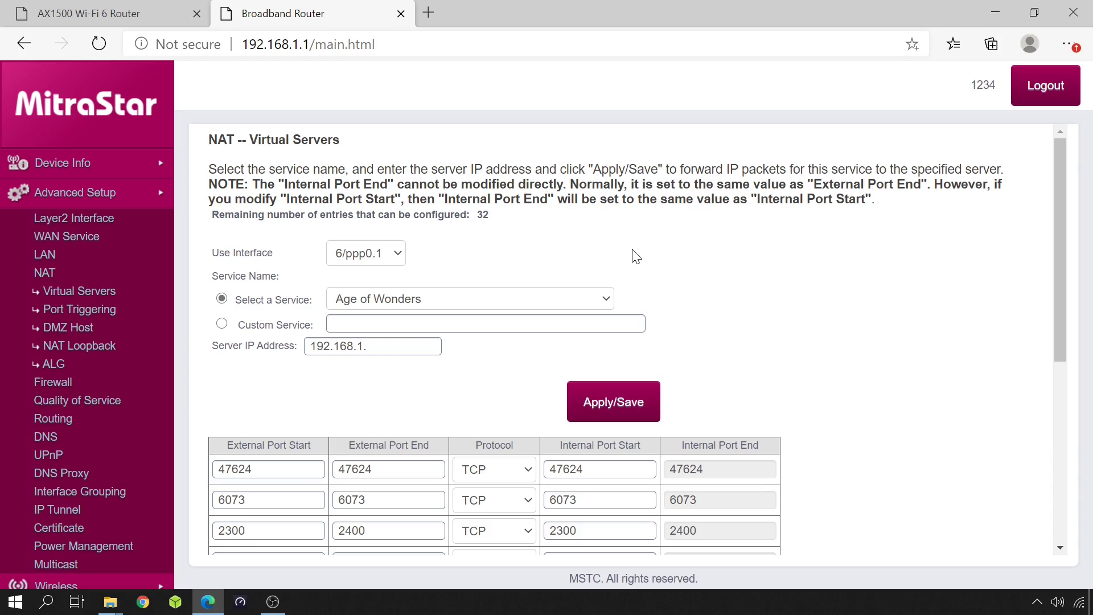
Add a custom 'OpenVPN' forwarding rule sending external port 1194 to 192.168.1.35 and apply it.
click(222, 323)
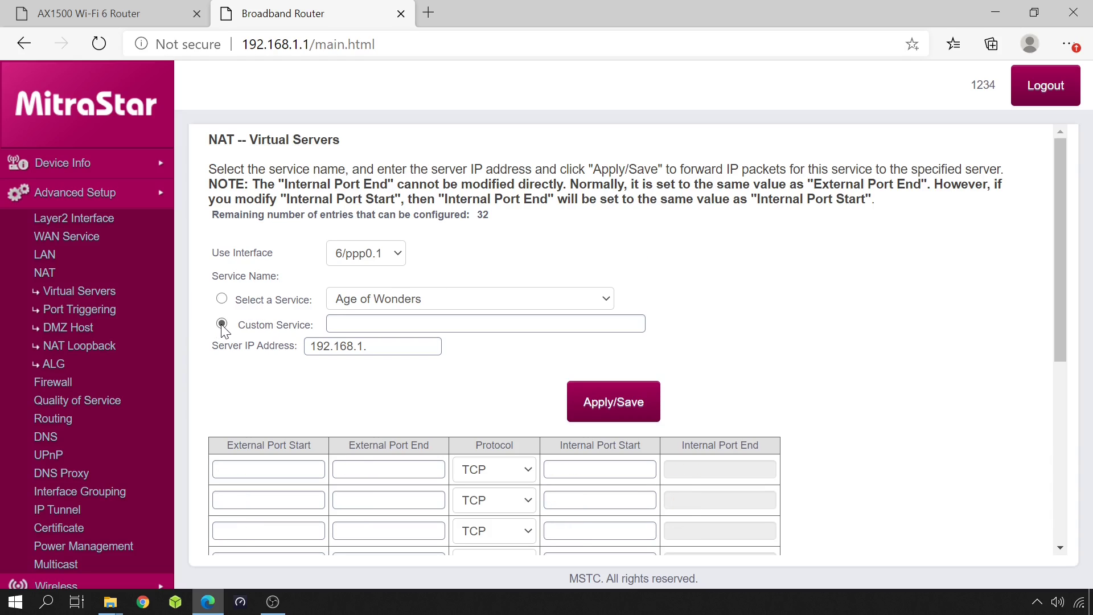
click(485, 323)
text(Ope)
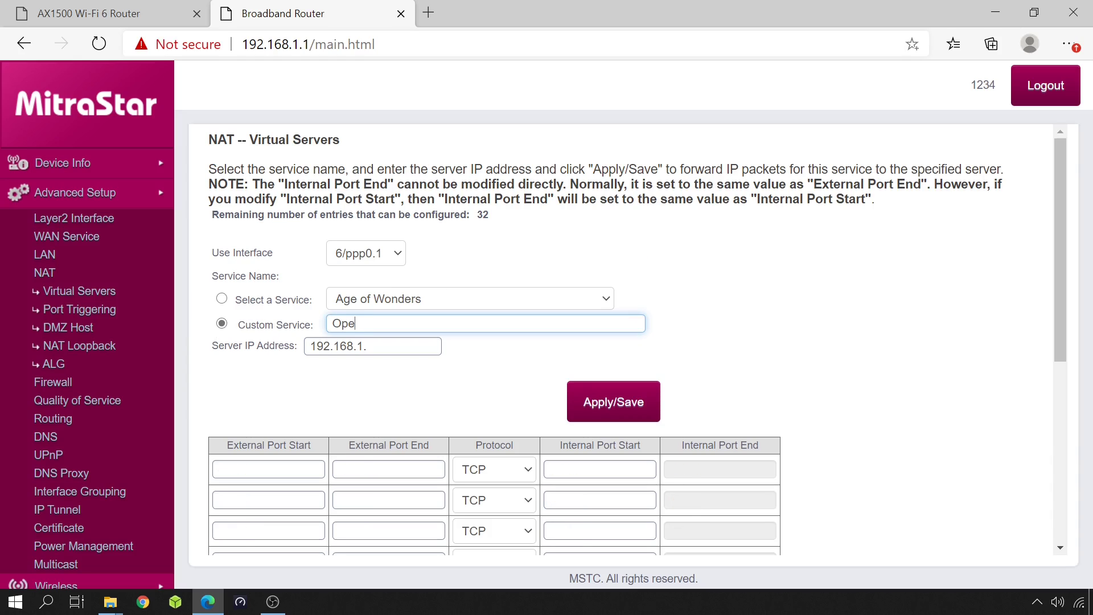
text(nVPN)
key(Tab)
text(192.168.1.35)
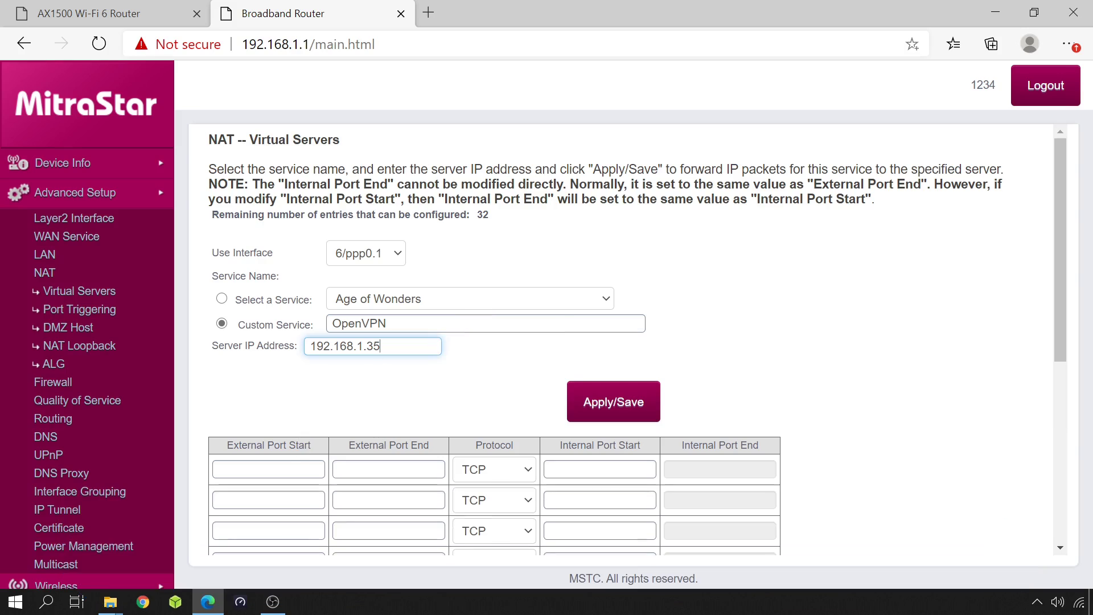
click(269, 469)
text(1194)
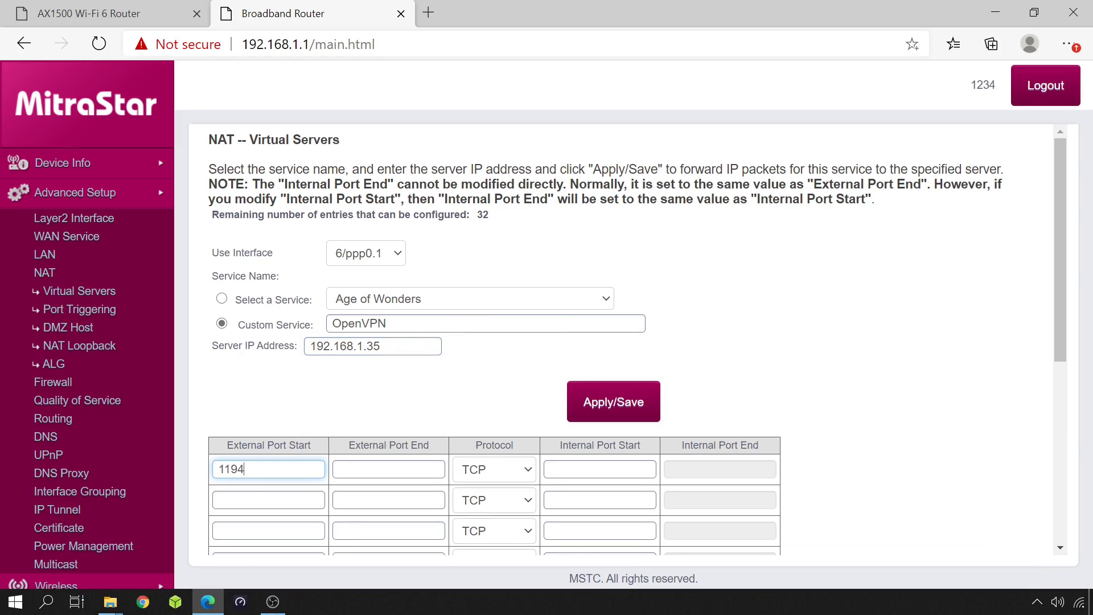
key(Tab)
text(1194)
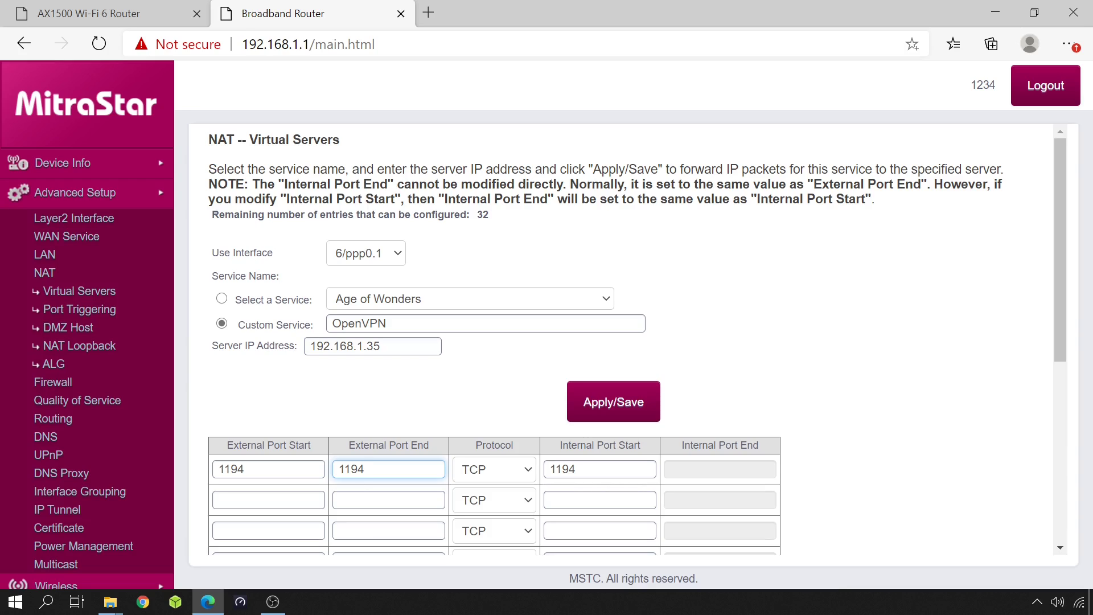
click(613, 408)
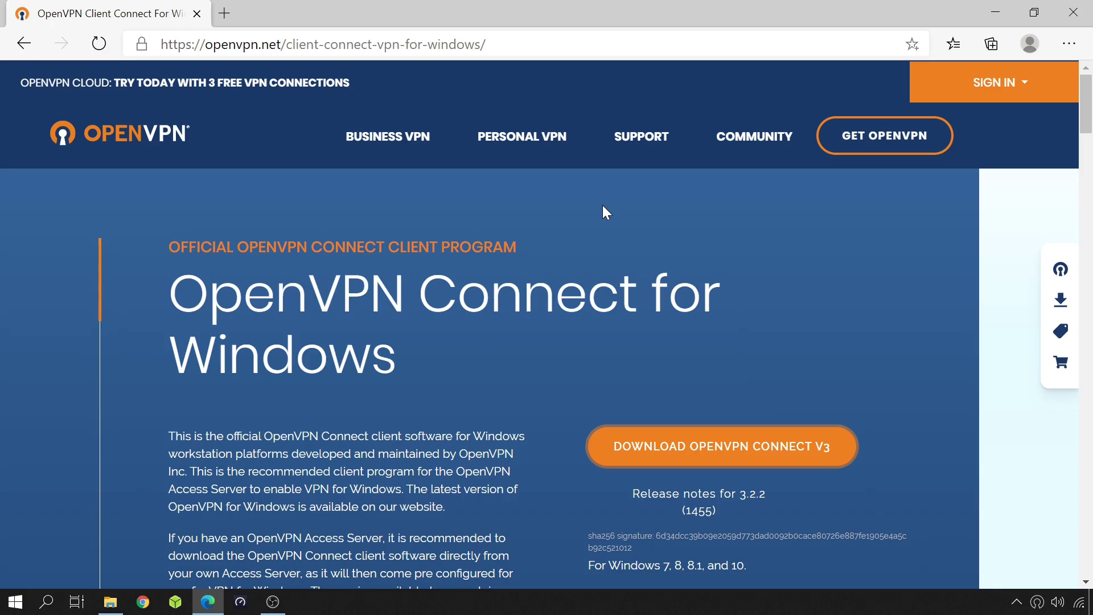
Launch OpenVPN Connect from Start, skipping the tour and accepting the data policy and updates notice.
click(12, 602)
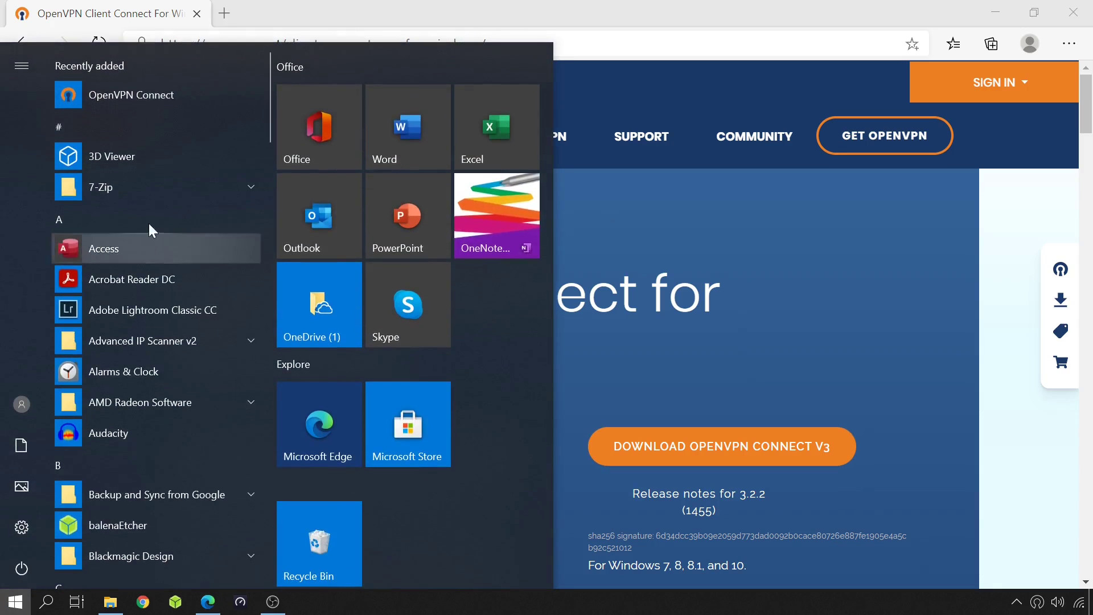
click(146, 100)
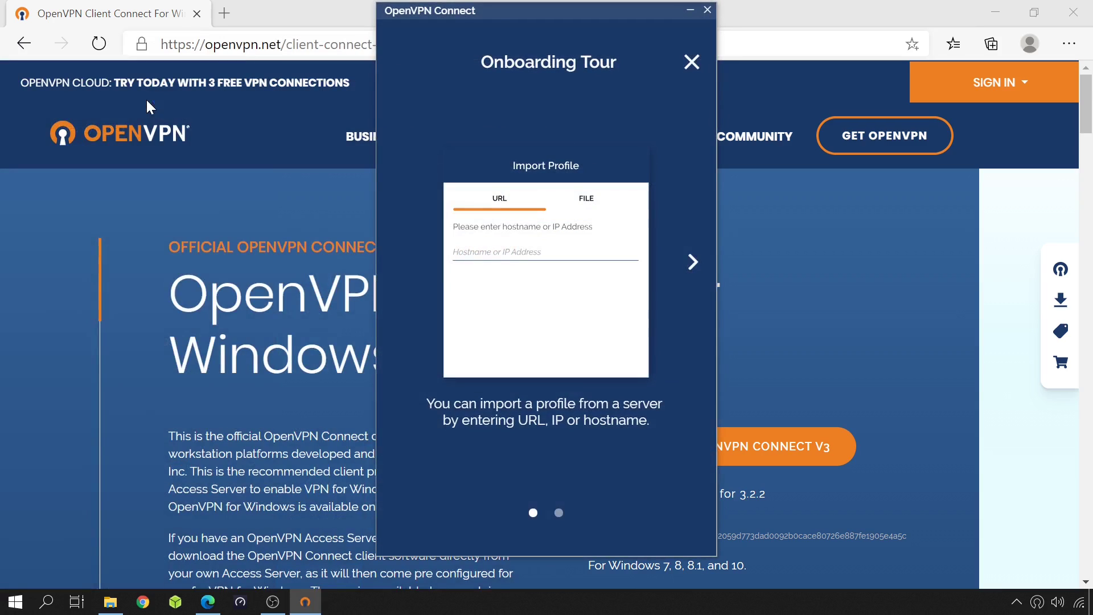
click(691, 63)
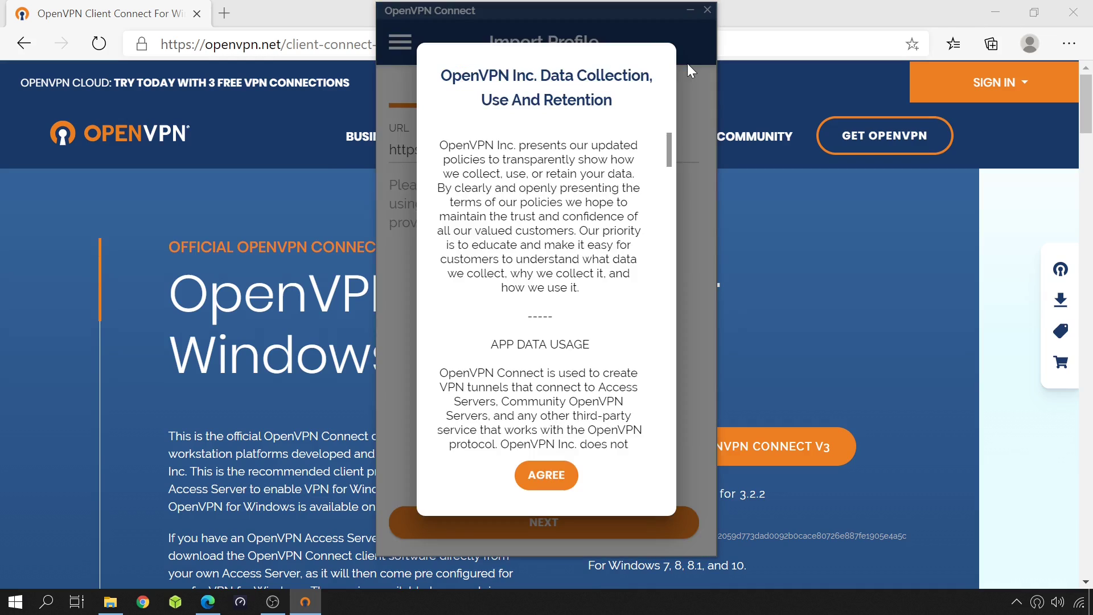
click(543, 480)
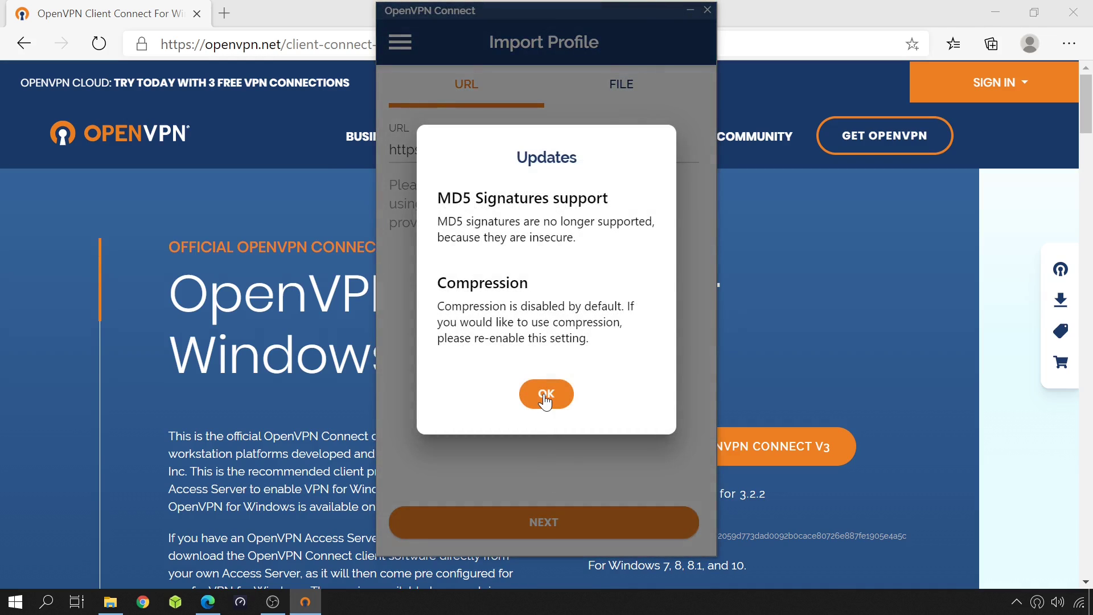
click(545, 396)
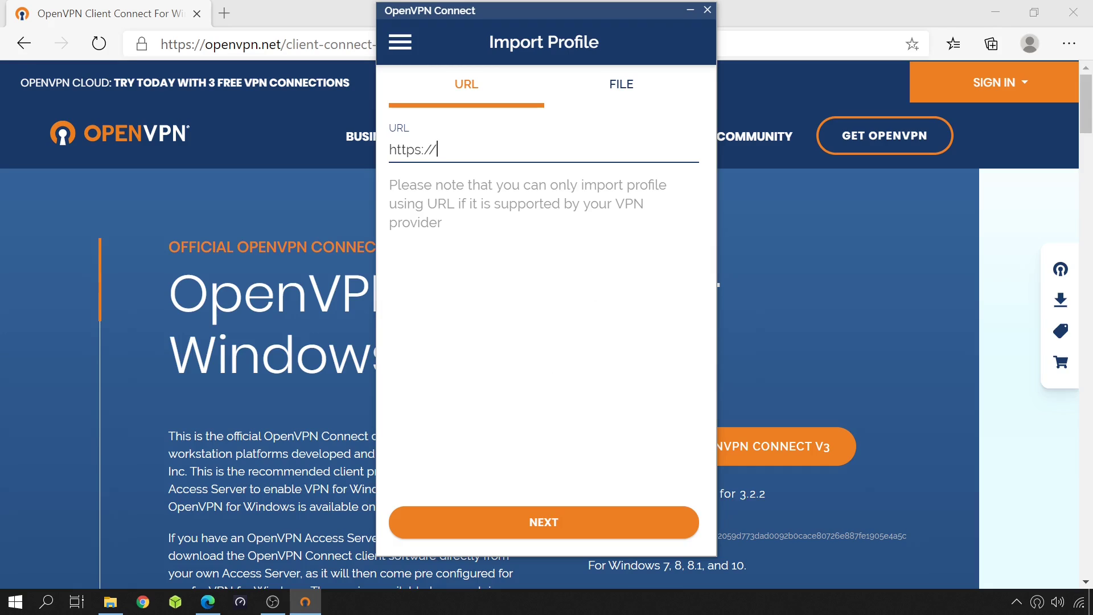
Import the OpenVPN-Config profile file from the Downloads folder.
click(644, 89)
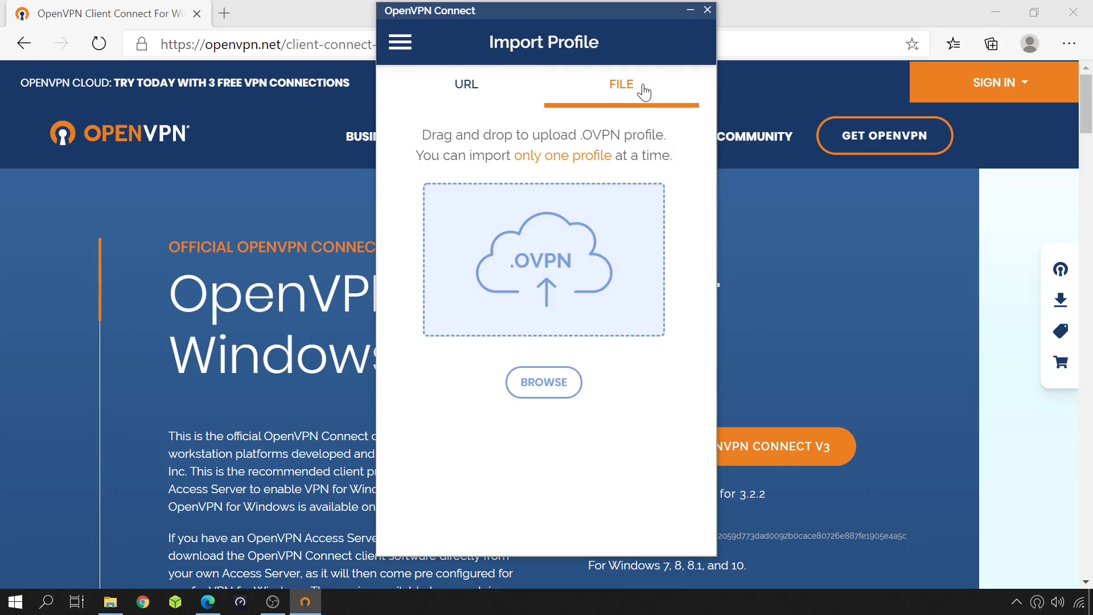
click(544, 383)
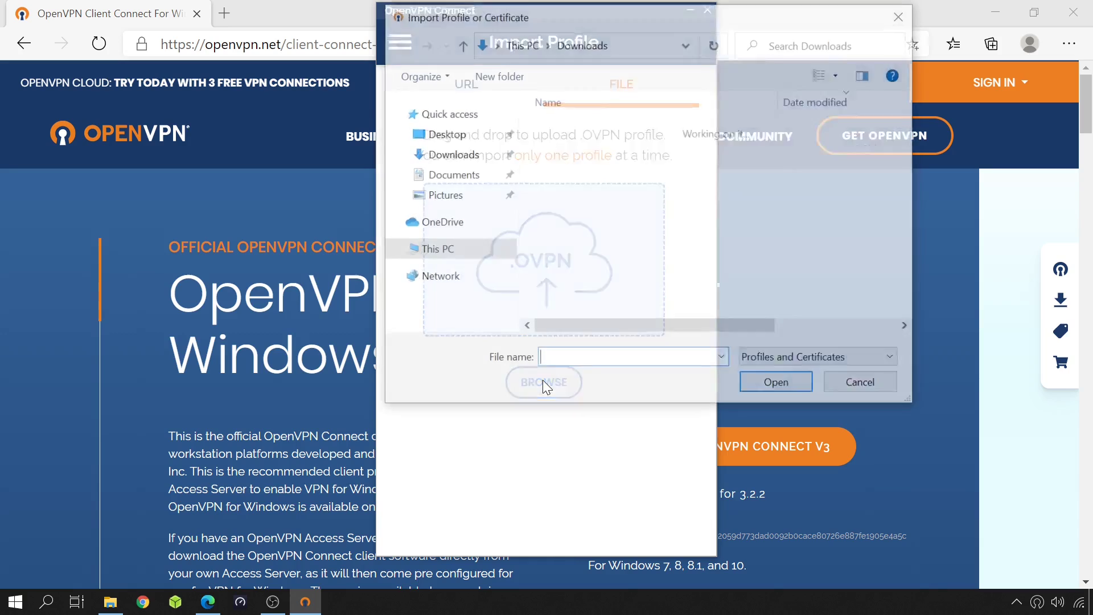
click(608, 150)
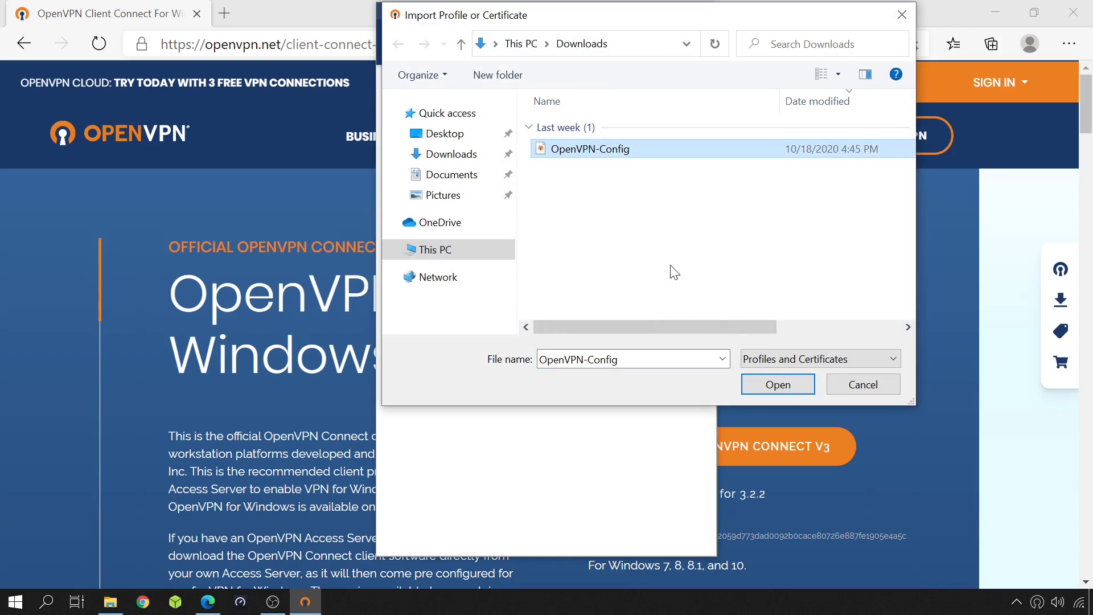
click(772, 385)
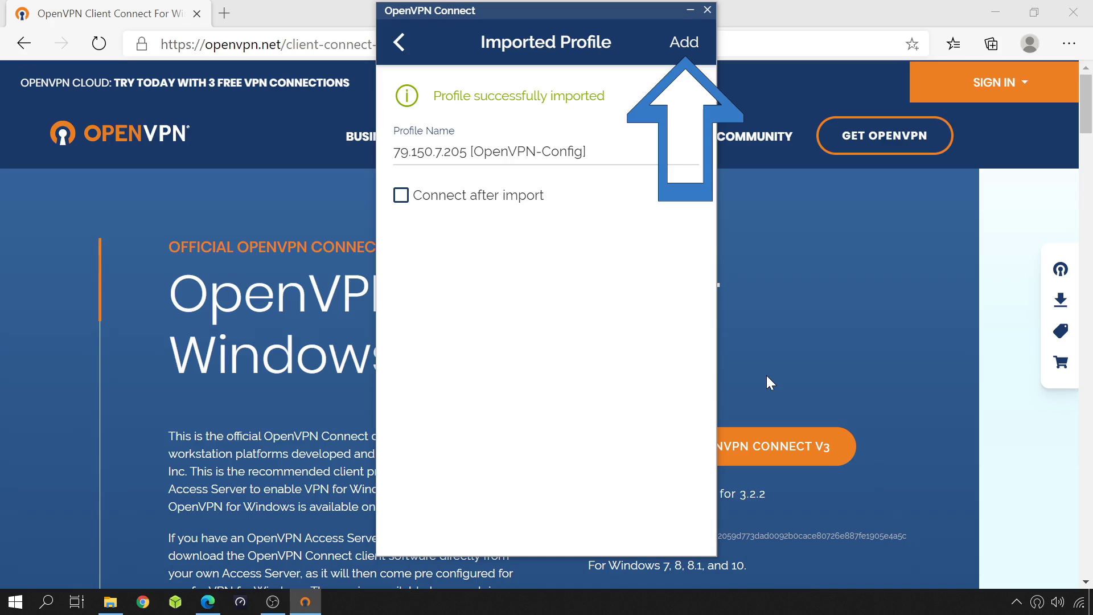
Add the 79.150.7.205 [OpenVPN-Config] profile, then switch on the Android phone's mobile hotspot.
click(684, 44)
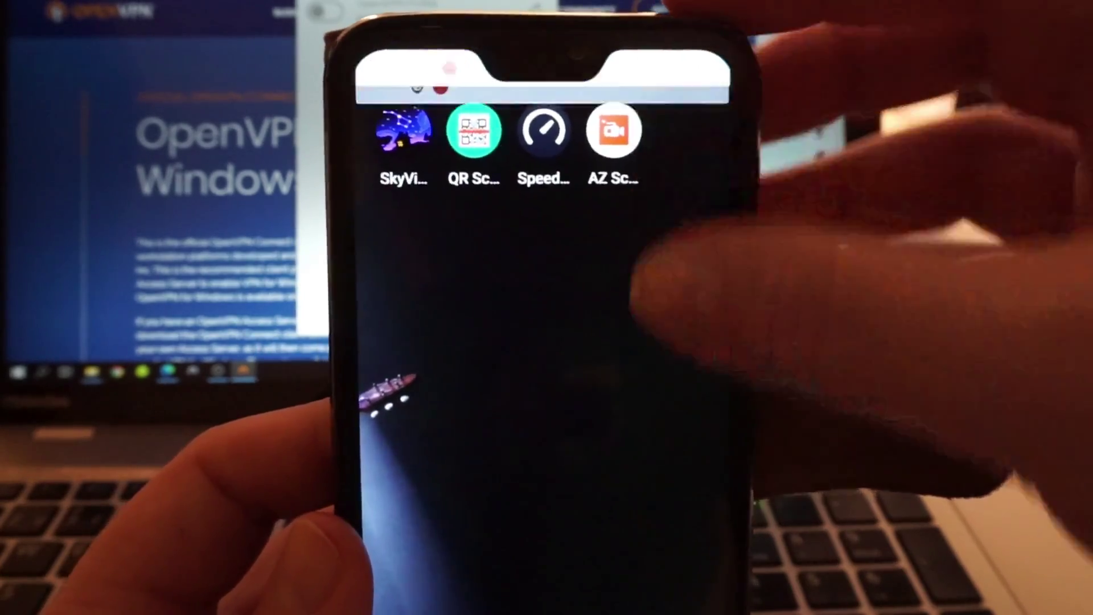
drag(541, 51, 562, 341)
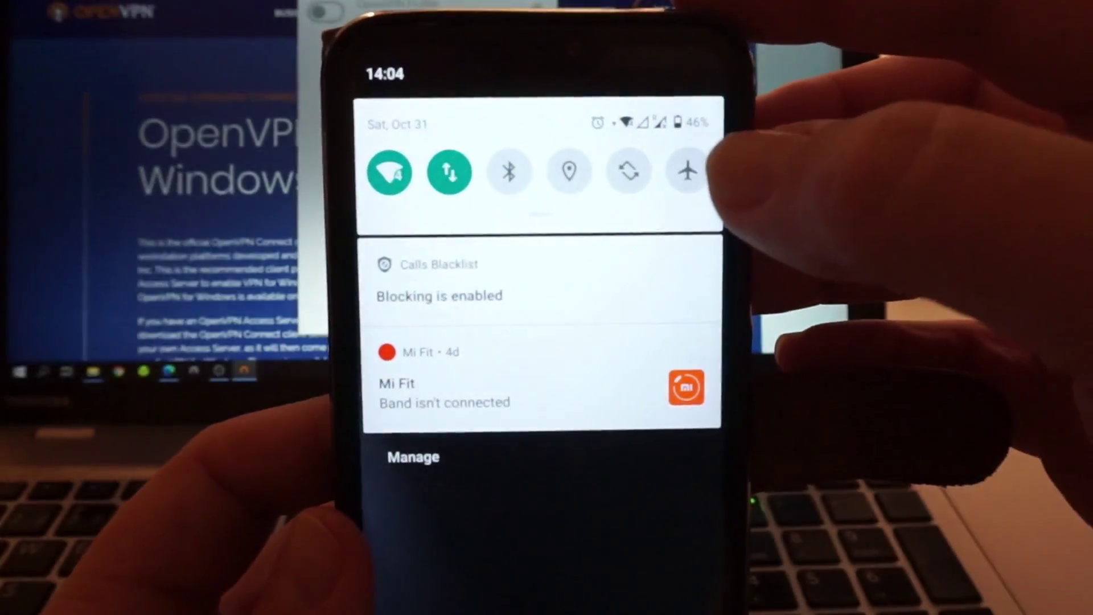
drag(694, 233, 455, 393)
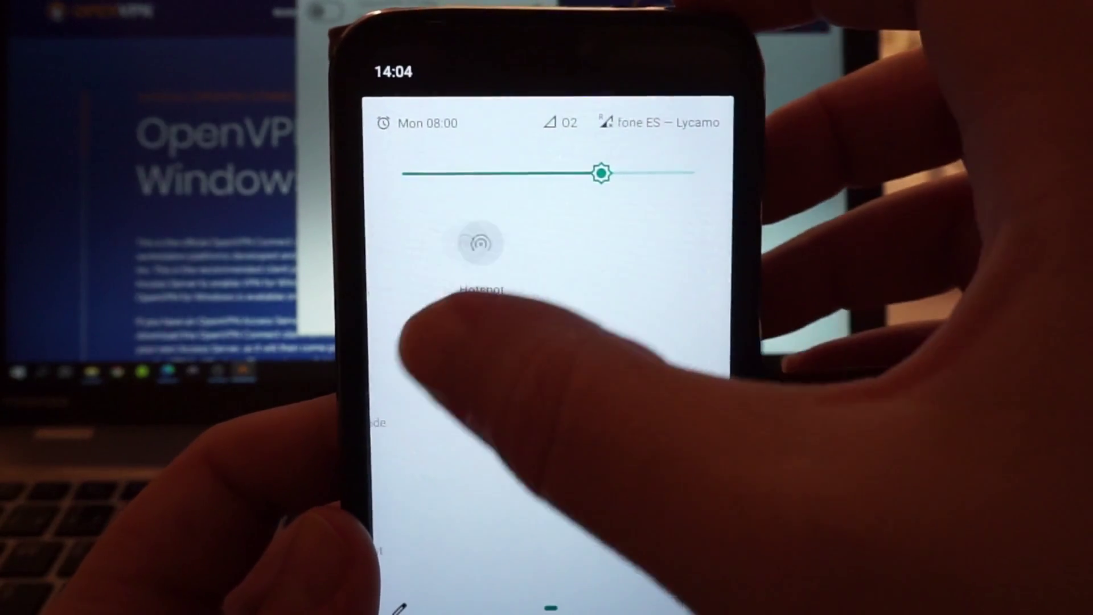
click(431, 244)
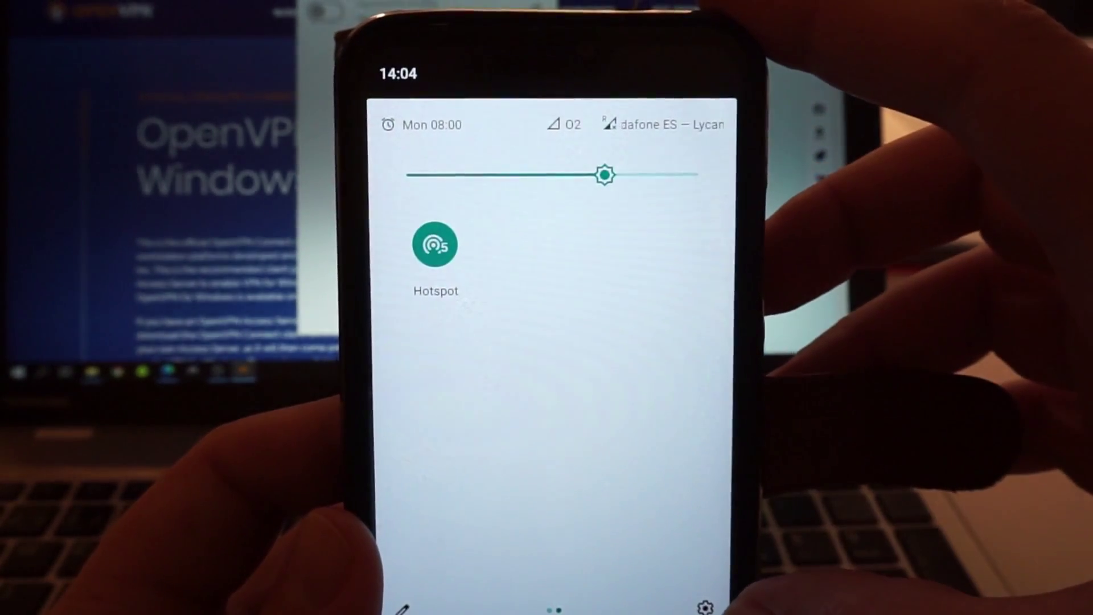
drag(655, 456, 655, 257)
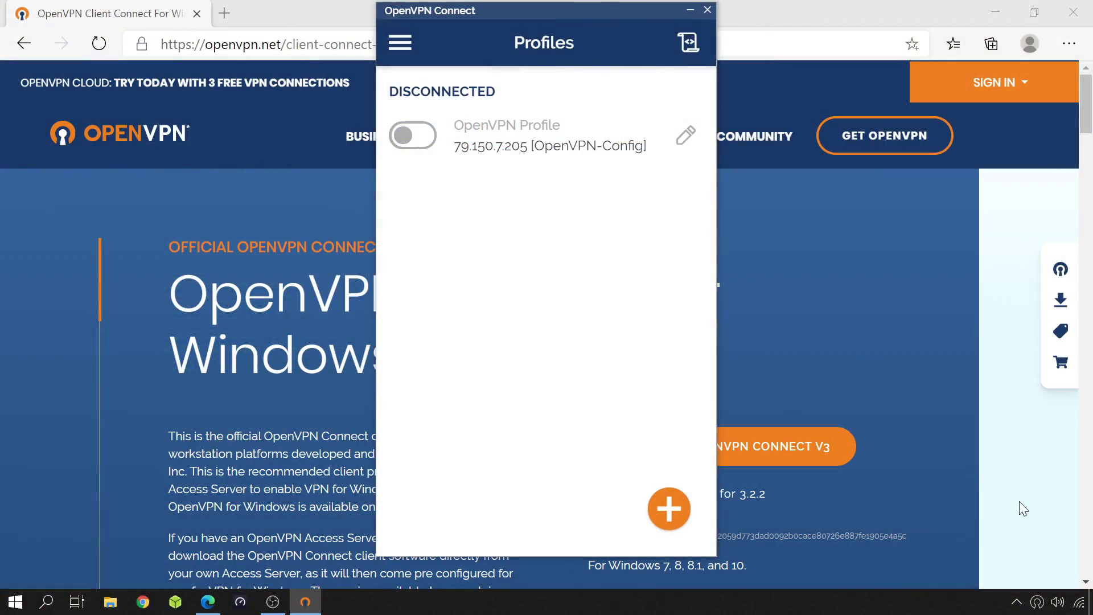
Join the Mymi Wi-Fi hotspot from the Windows network flyout, then close the list.
click(1079, 602)
click(867, 264)
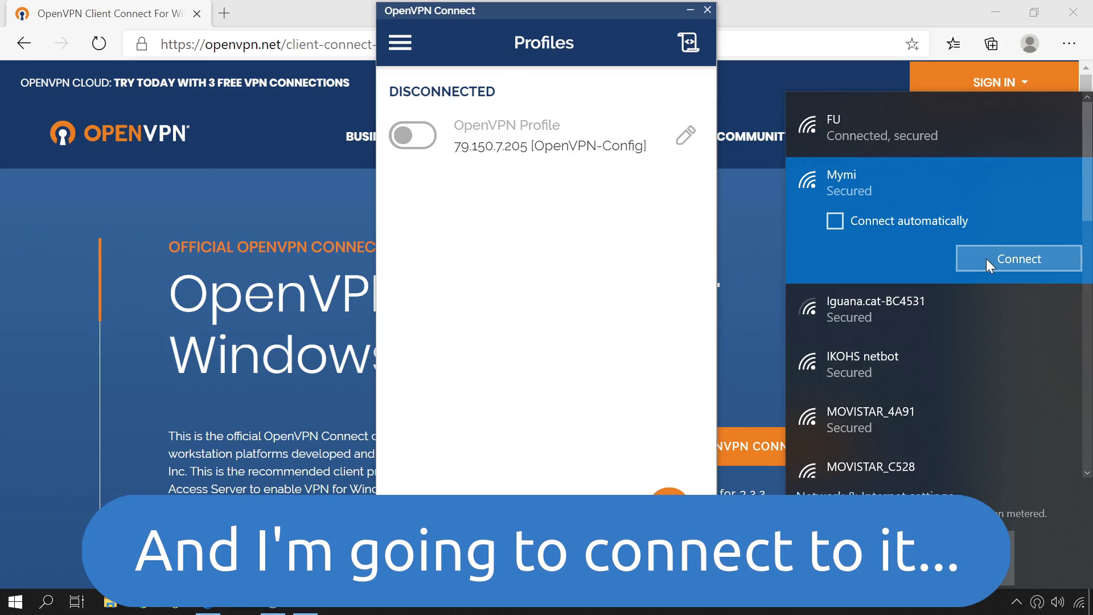
click(986, 259)
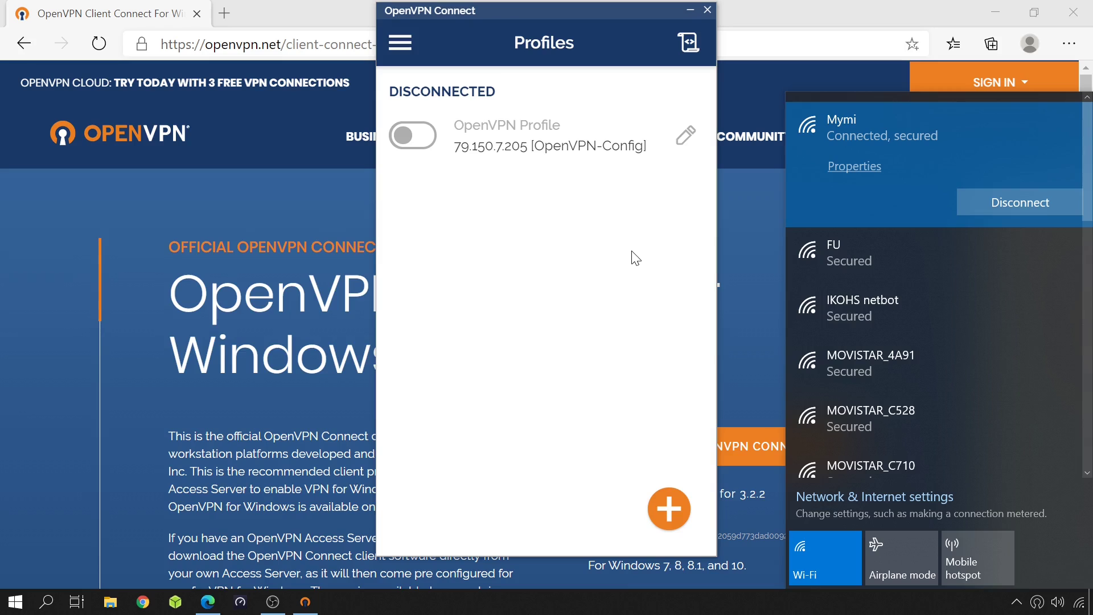
click(636, 258)
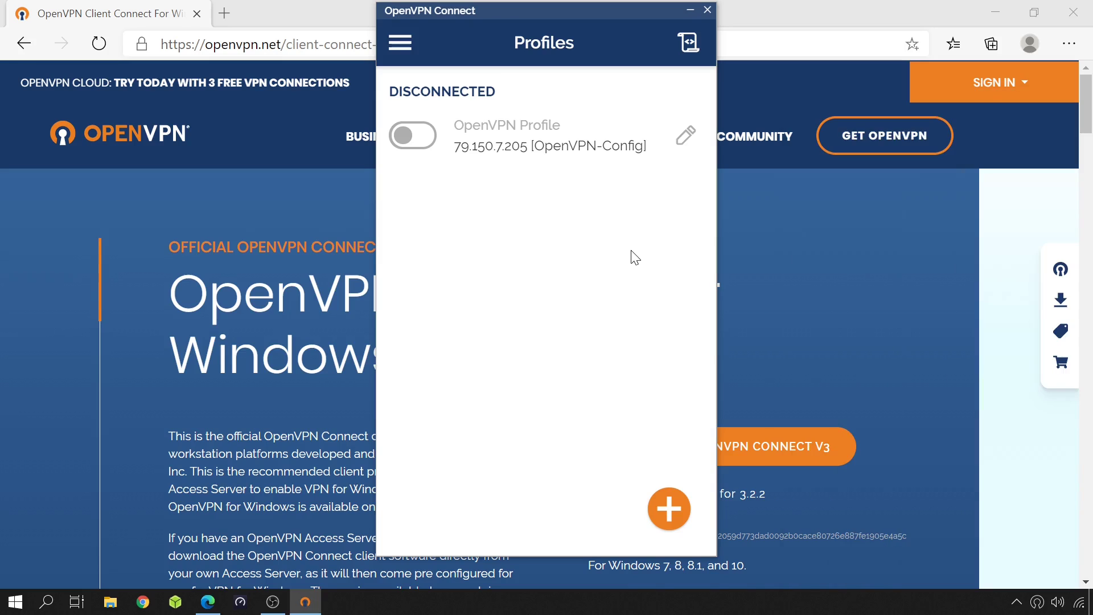
Toggle on the OpenVPN-Config profile and confirm the 79.150.7.205:1194 TCPv4 connection details.
click(424, 138)
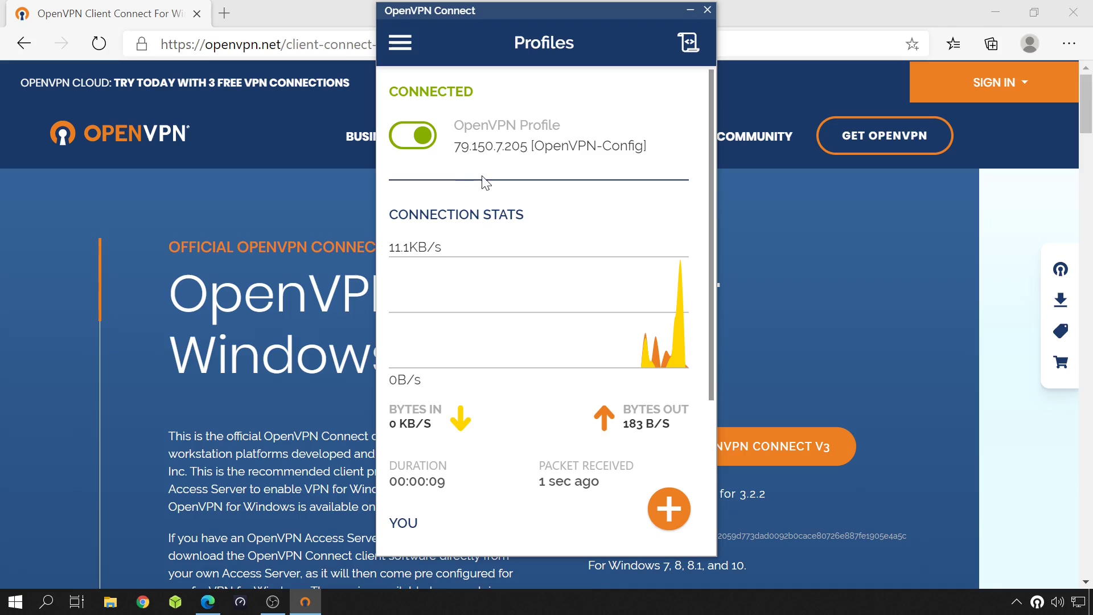
scroll(508, 206, down, 2)
scroll(511, 207, down, 3)
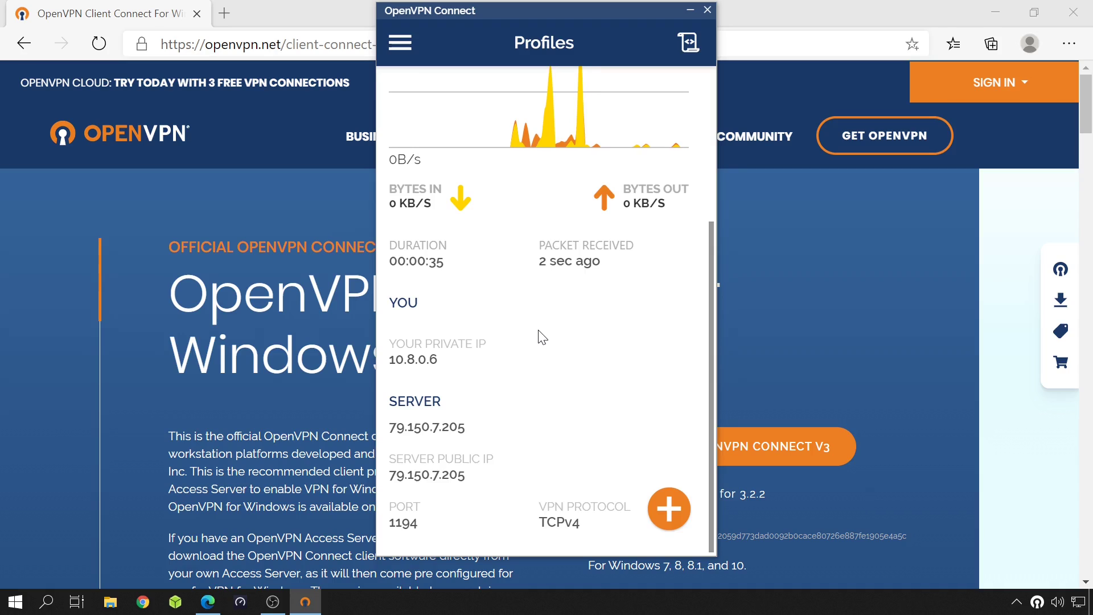
Run \\192.168.3.100\public to open the NAS share, then start a new Edge tab.
right_click(16, 602)
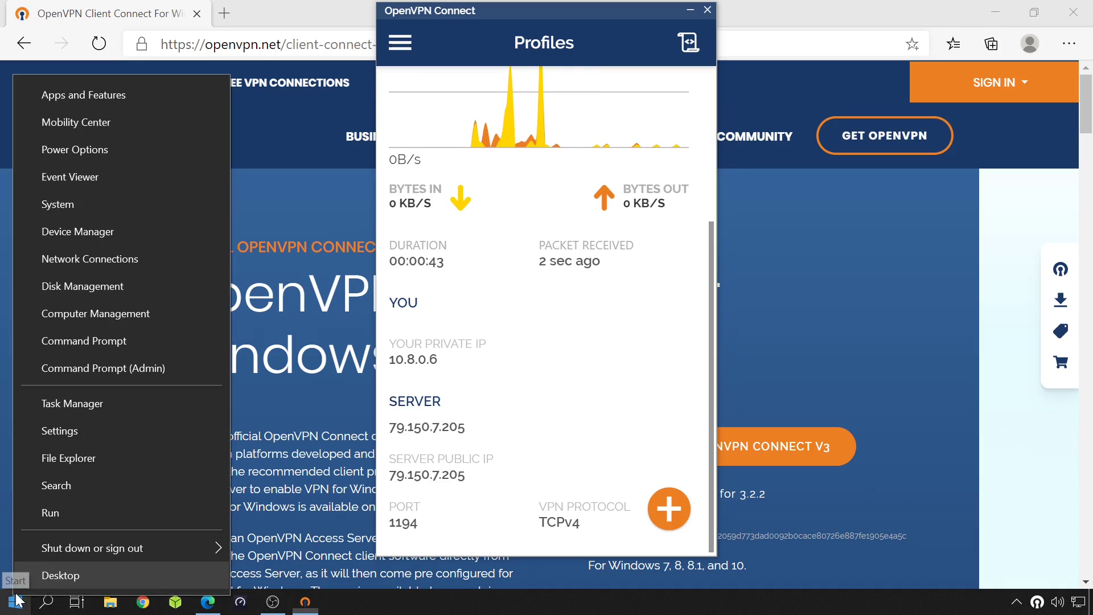
click(51, 513)
text(\\1)
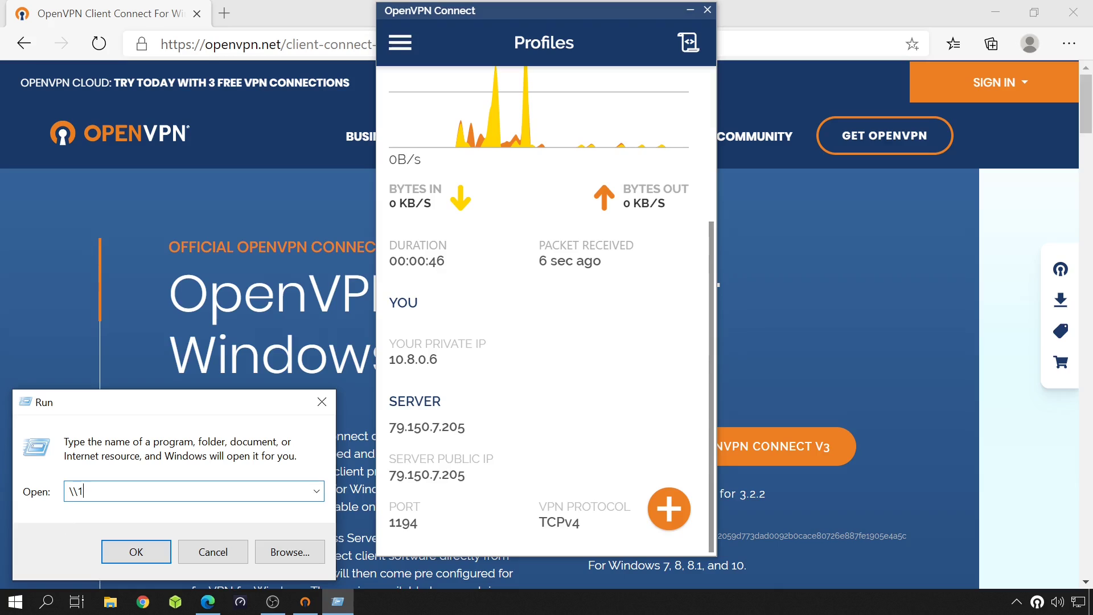
text(92.168.3)
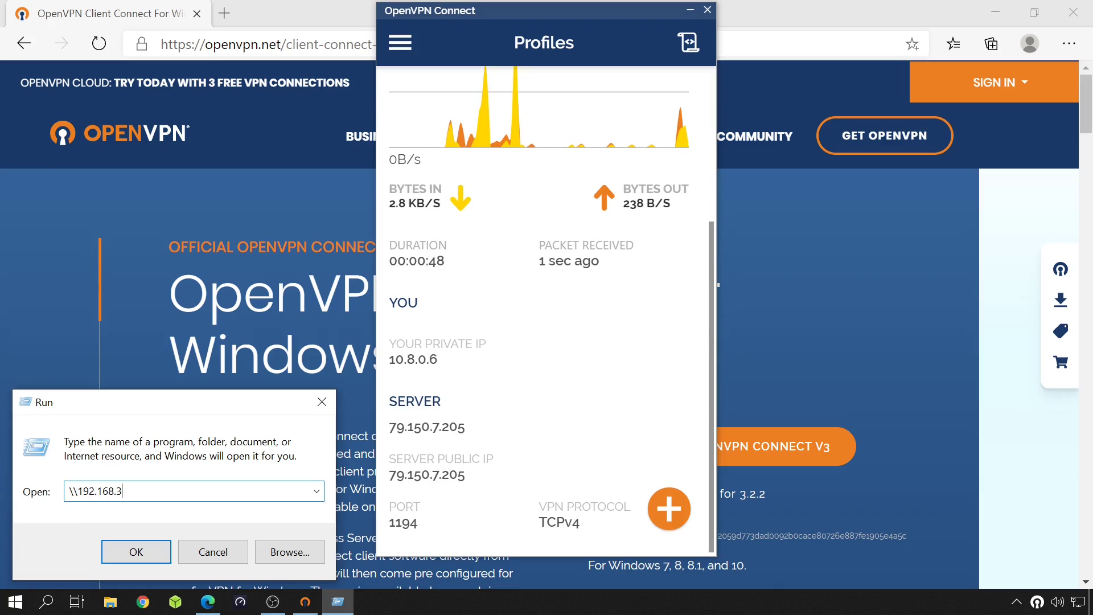
text(.100\p)
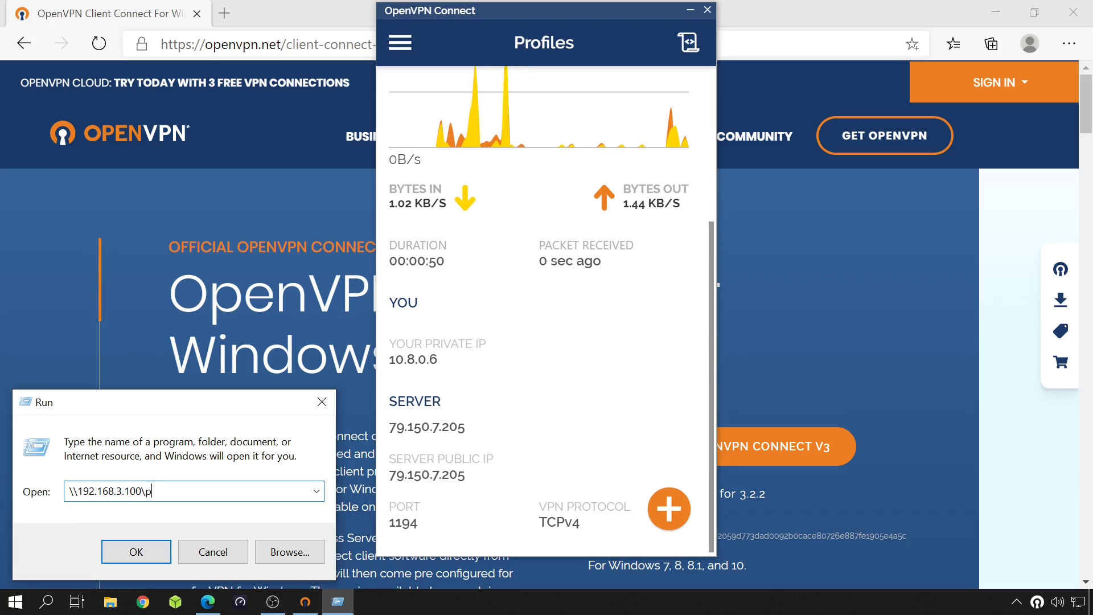
text(ublic)
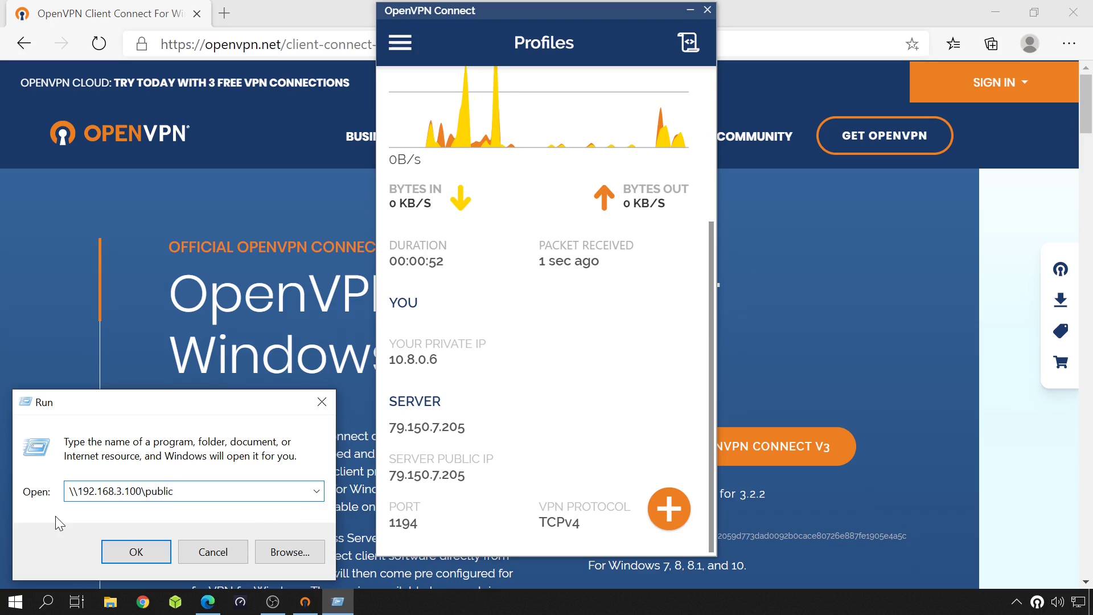
key(Return)
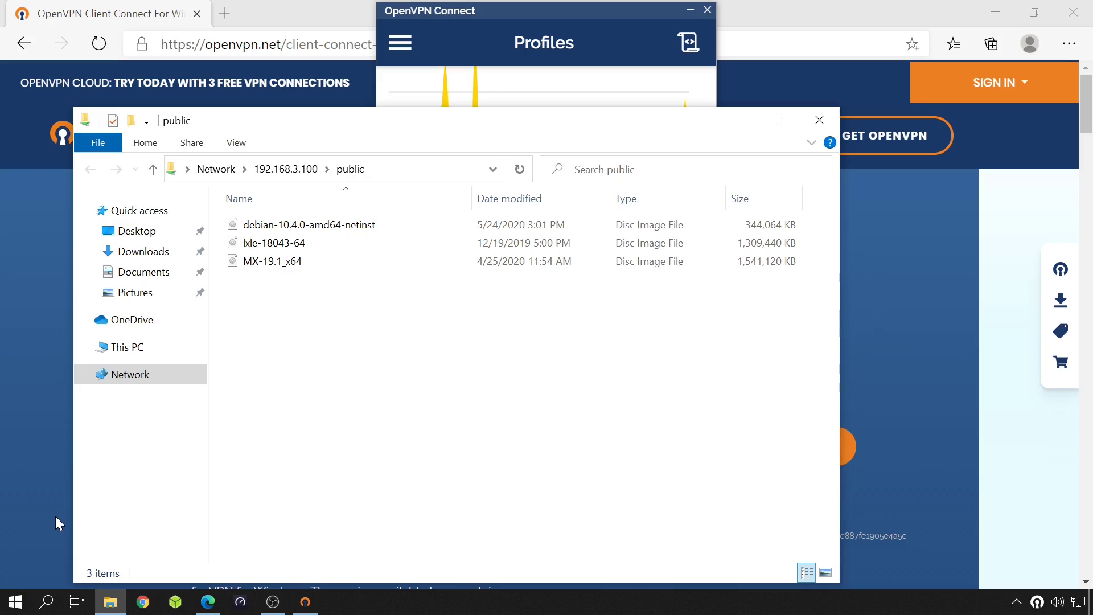
click(224, 13)
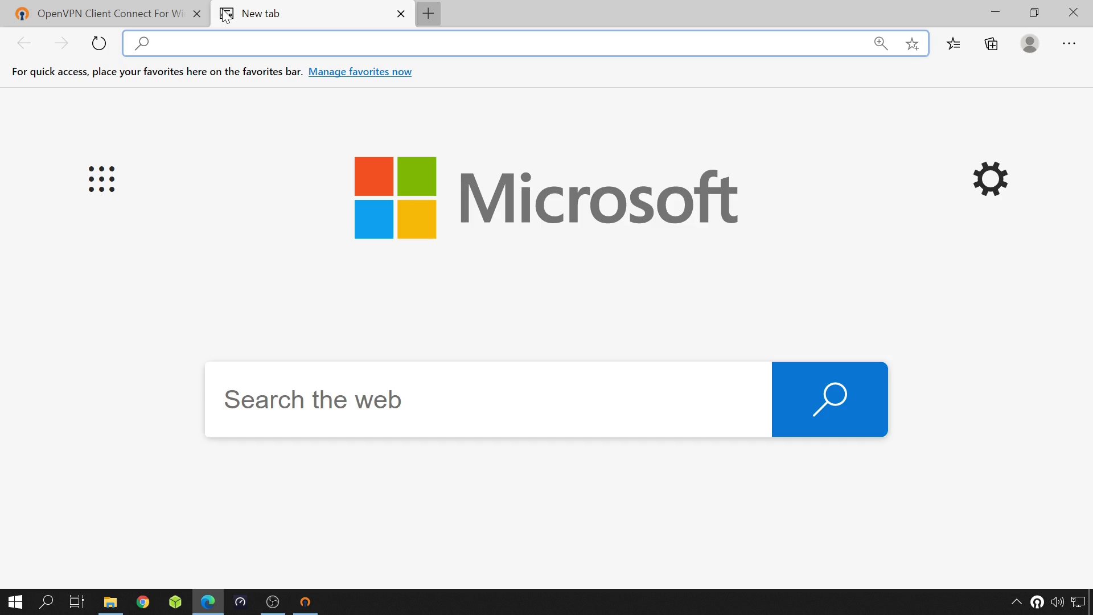
Browse to experiencingit.net and scroll down its homepage.
text(experienci)
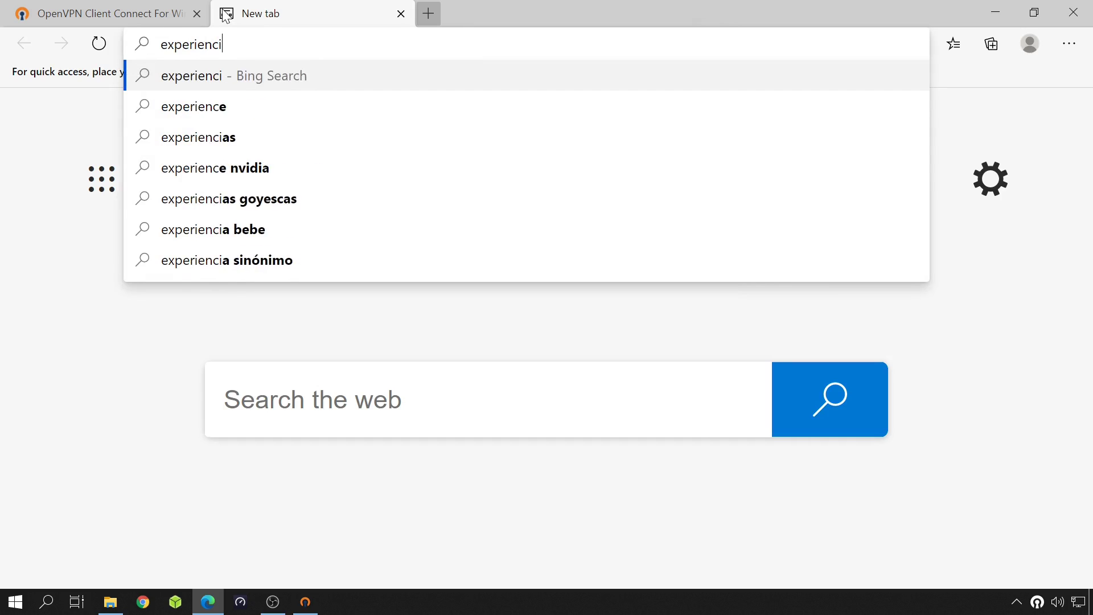
text(ngit.net)
key(Return)
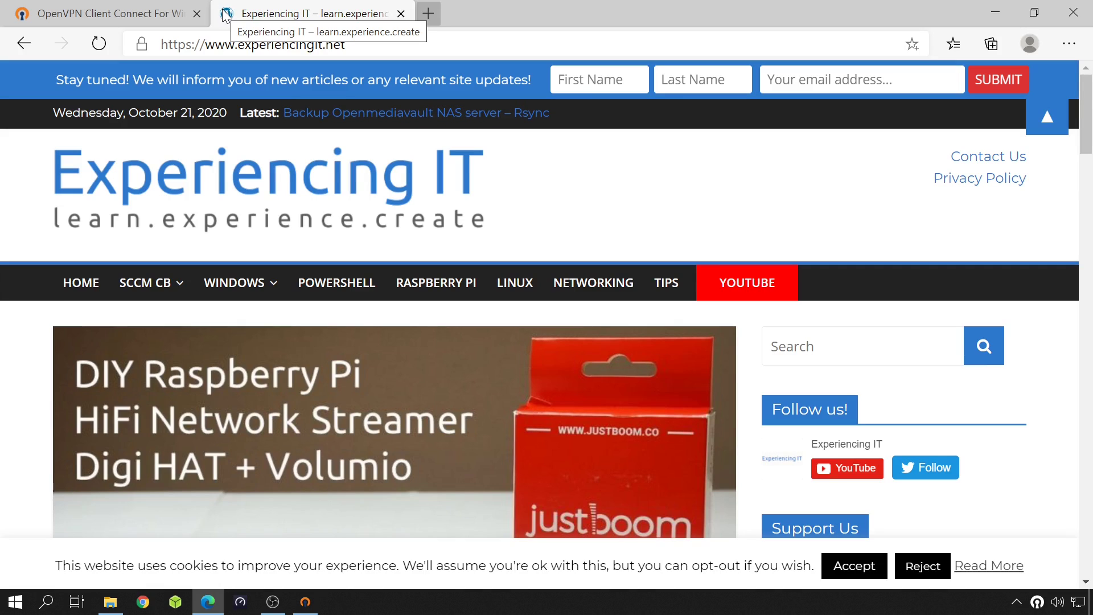
scroll(473, 327, down, 10)
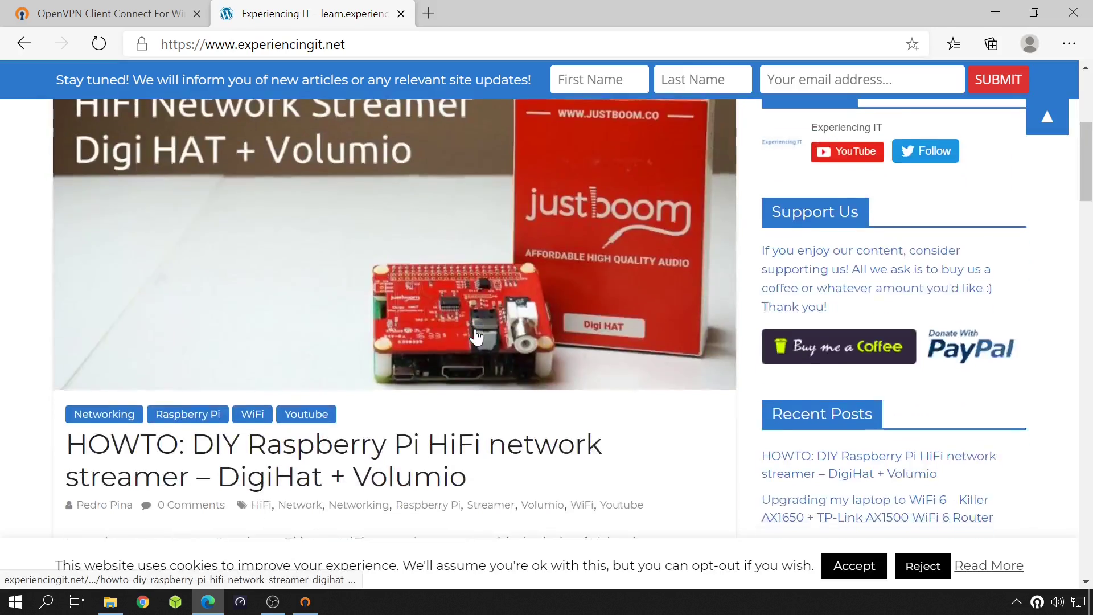